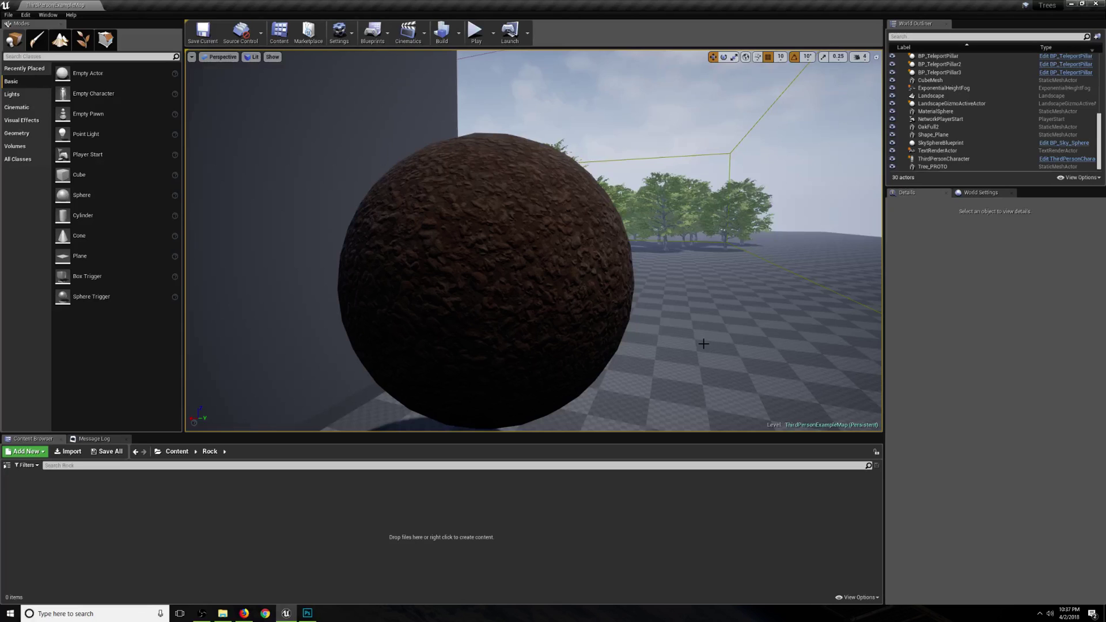
# Examine the mud material on the sphere in the level from several distances and angles
pyautogui.moveTo(741, 279); pyautogui.dragTo(620, 245)
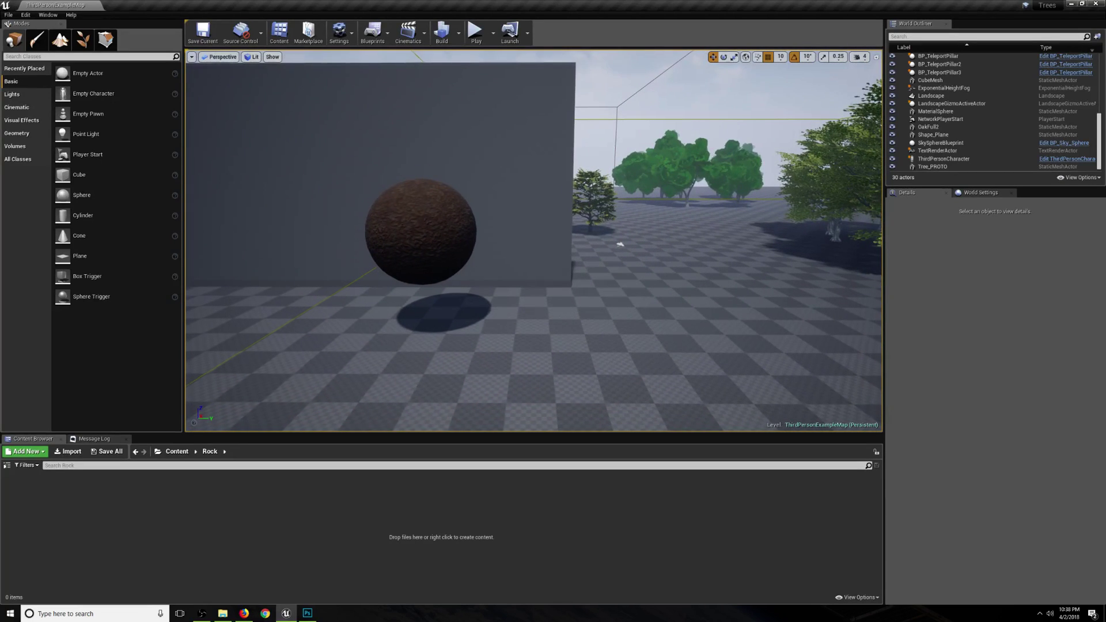
pyautogui.press('s')
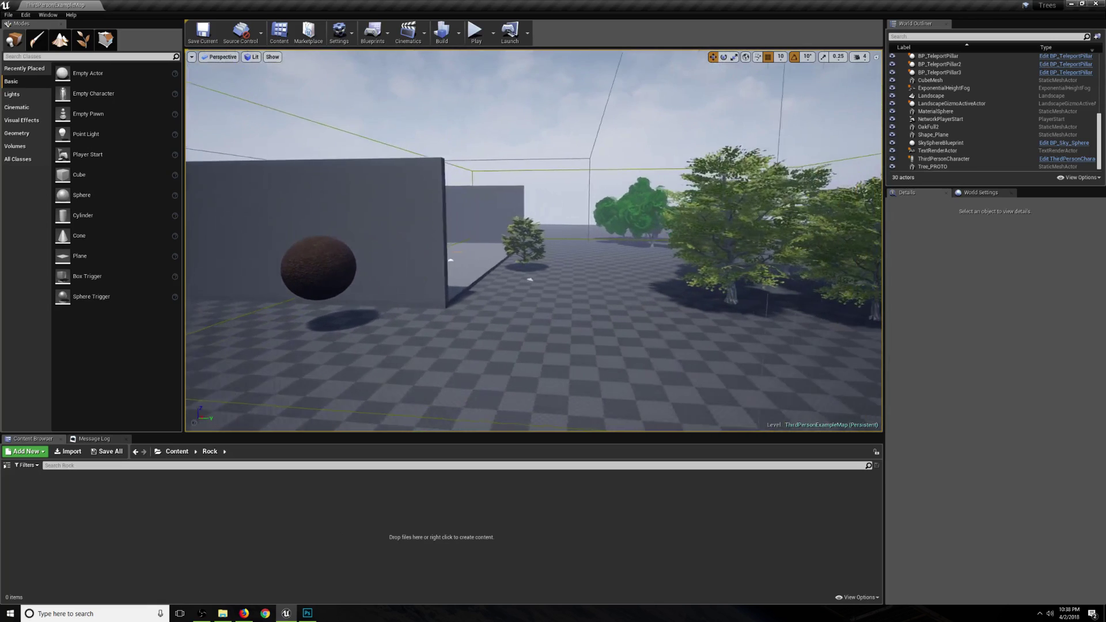
pyautogui.press('s')
pyautogui.press('s')
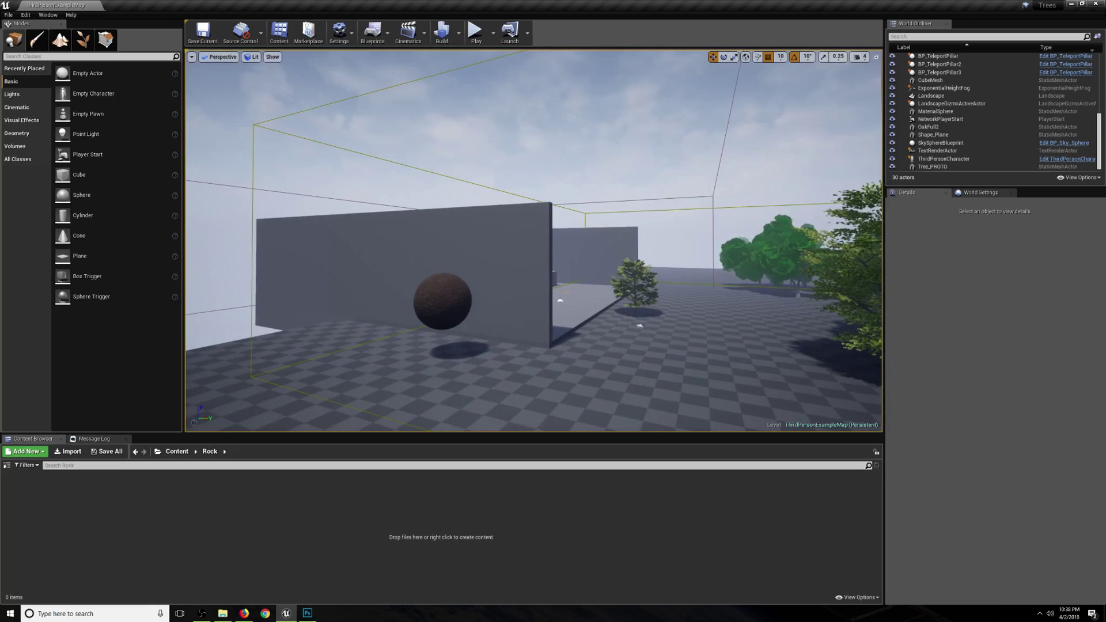
pyautogui.press('w')
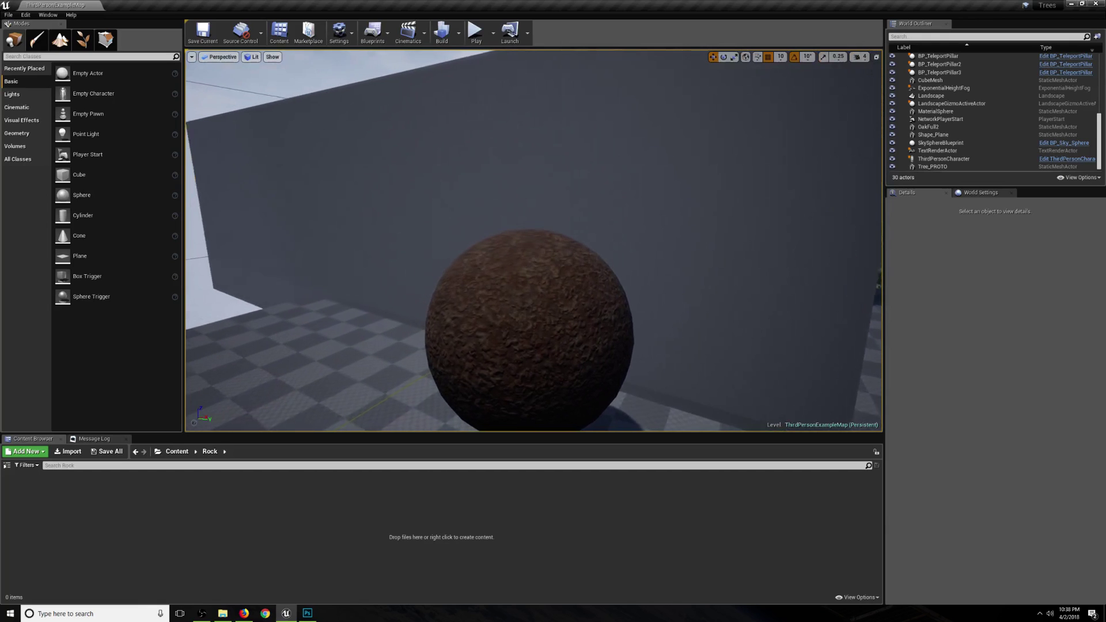
pyautogui.moveTo(614, 242); pyautogui.dragTo(631, 244)
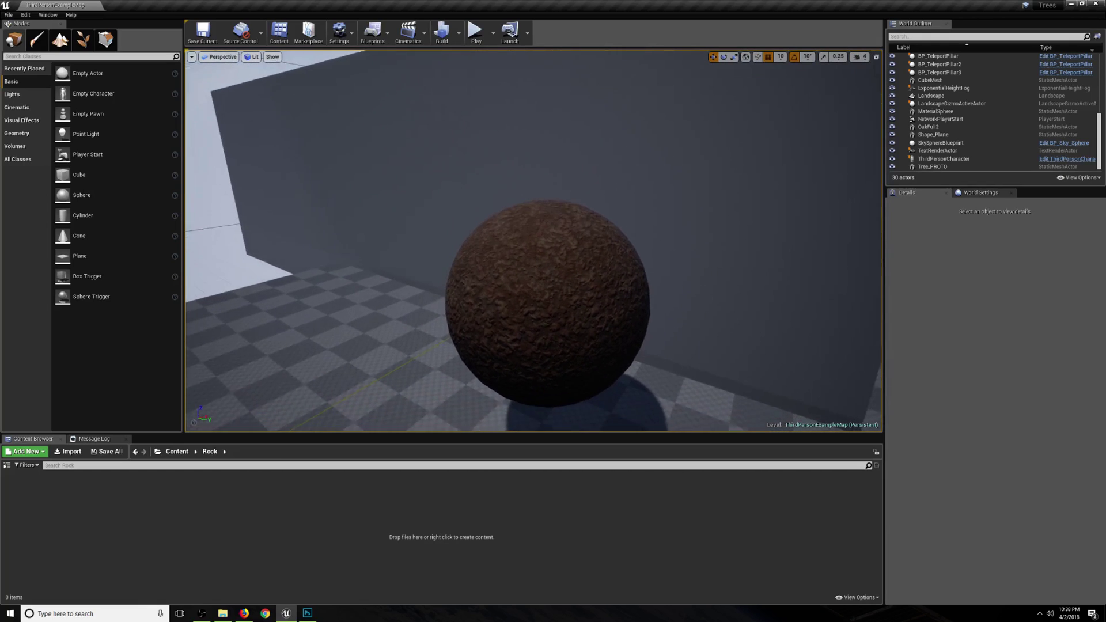
pyautogui.press('s')
pyautogui.moveTo(631, 244); pyautogui.dragTo(585, 306)
pyautogui.press('w')
pyautogui.press('s')
pyautogui.press('d')
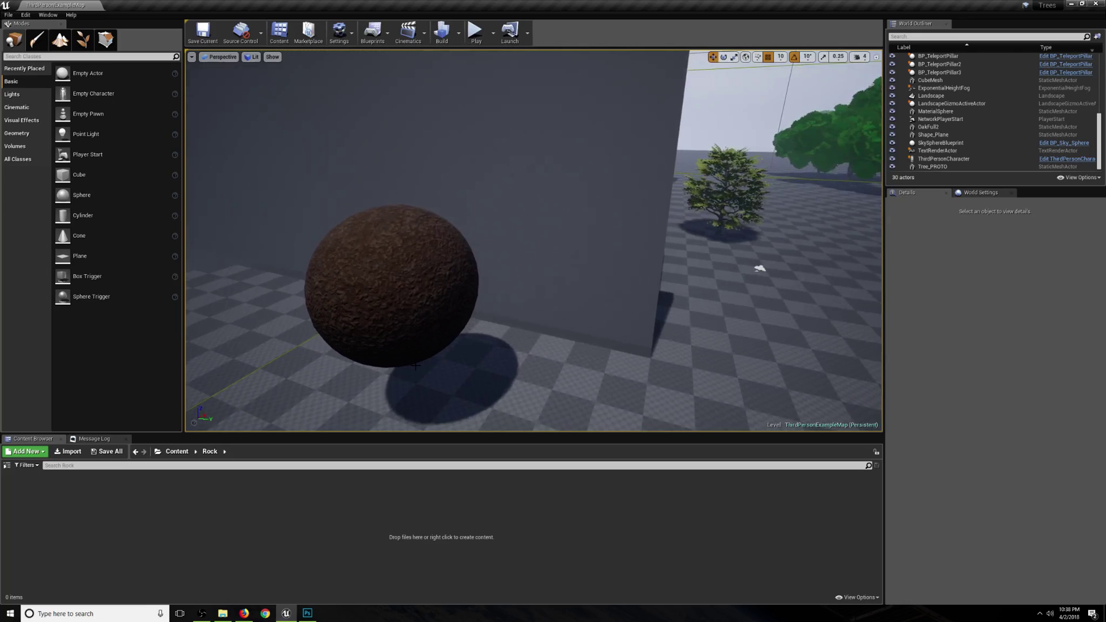
# Open the T_StylizedMud_M texture from the Content folder and display only its red channel
pyautogui.click(177, 451)
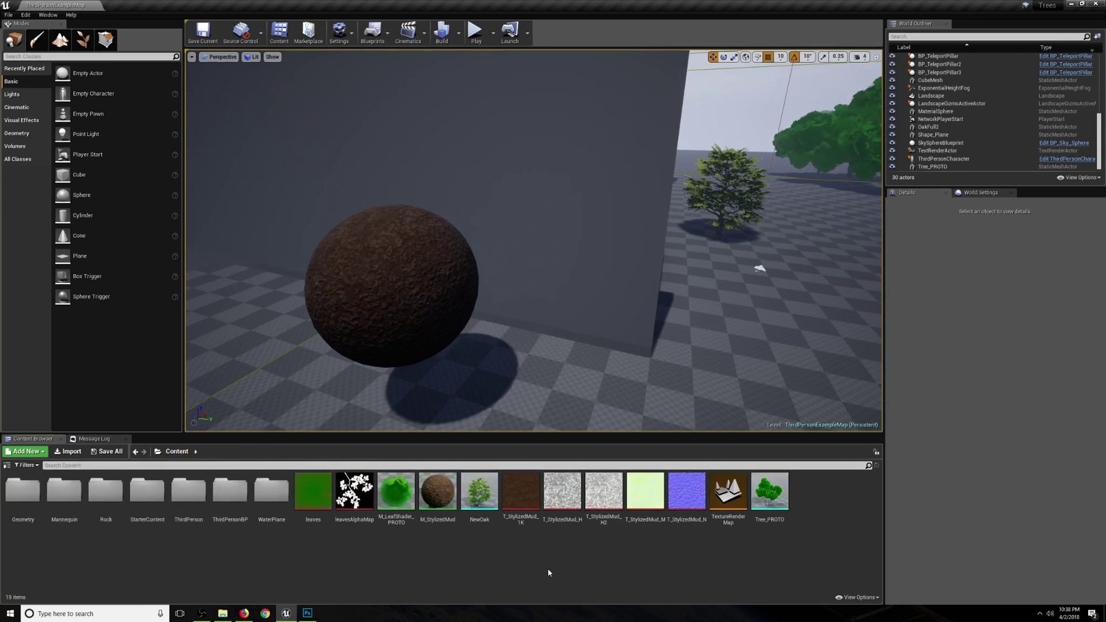
pyautogui.doubleClick(654, 495)
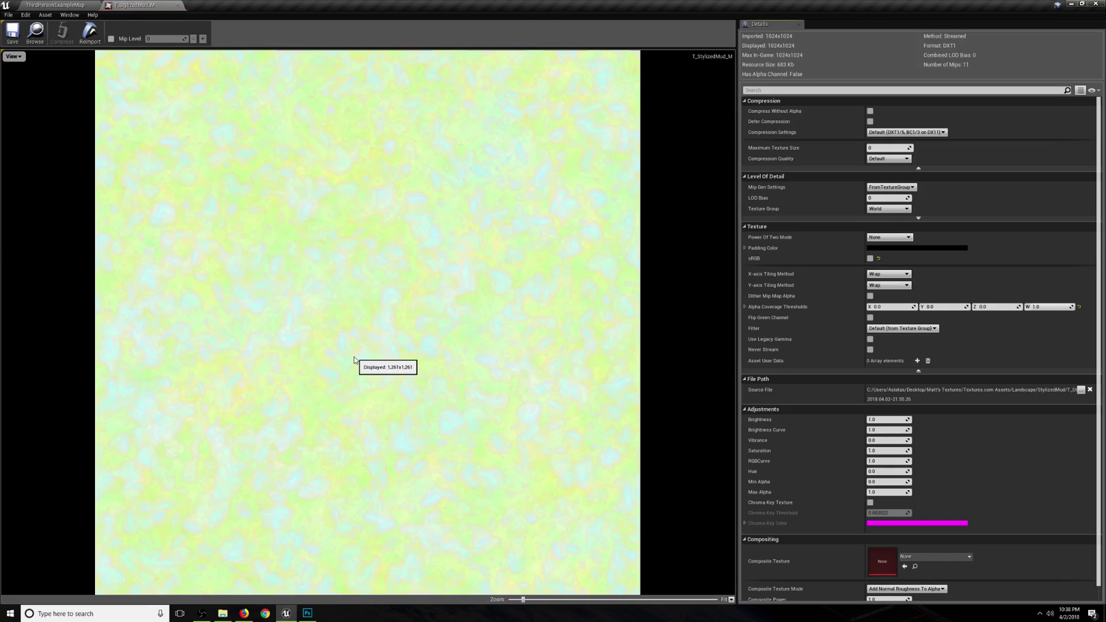
pyautogui.scroll(-1, 354, 359)
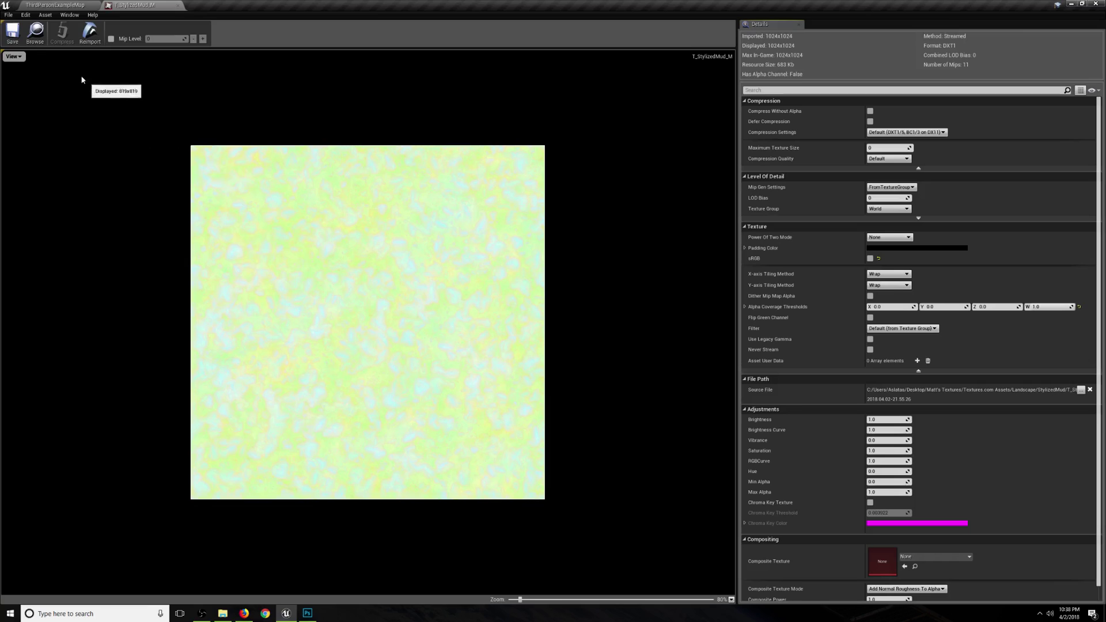
pyautogui.click(12, 57)
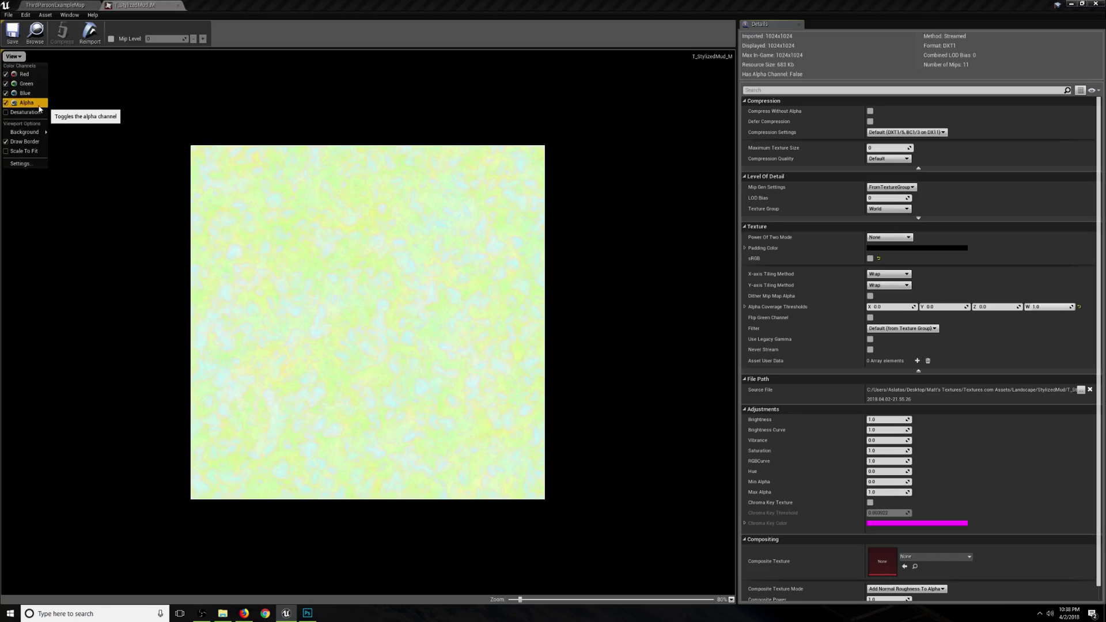
pyautogui.click(5, 102)
pyautogui.click(6, 92)
pyautogui.click(5, 83)
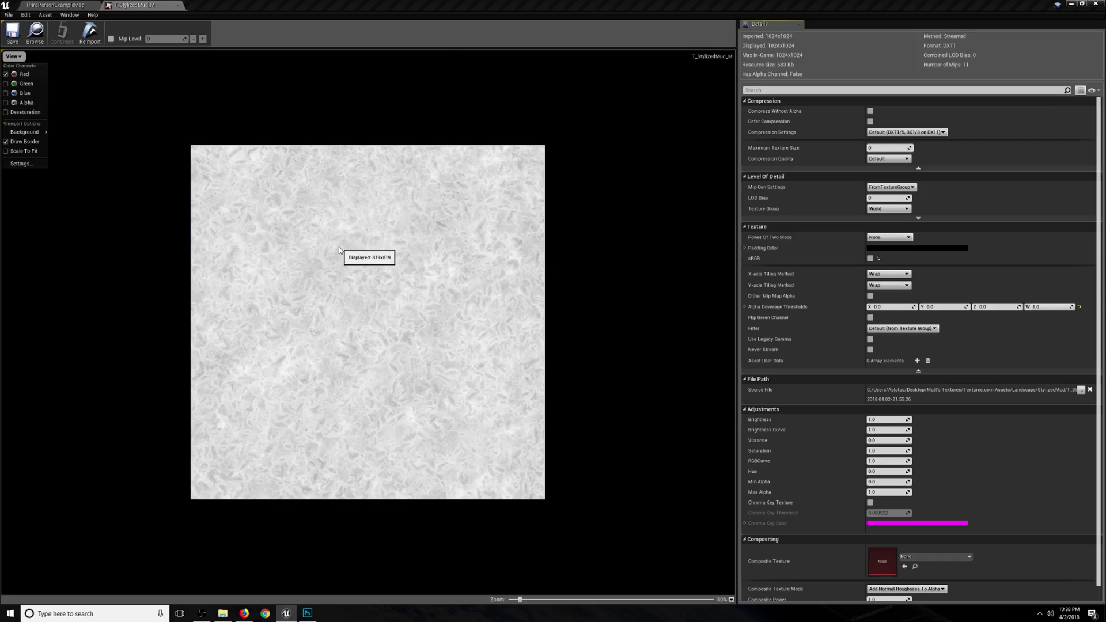
# Display the mask texture's green channel on its own, followed by its blue channel on its own
pyautogui.click(5, 84)
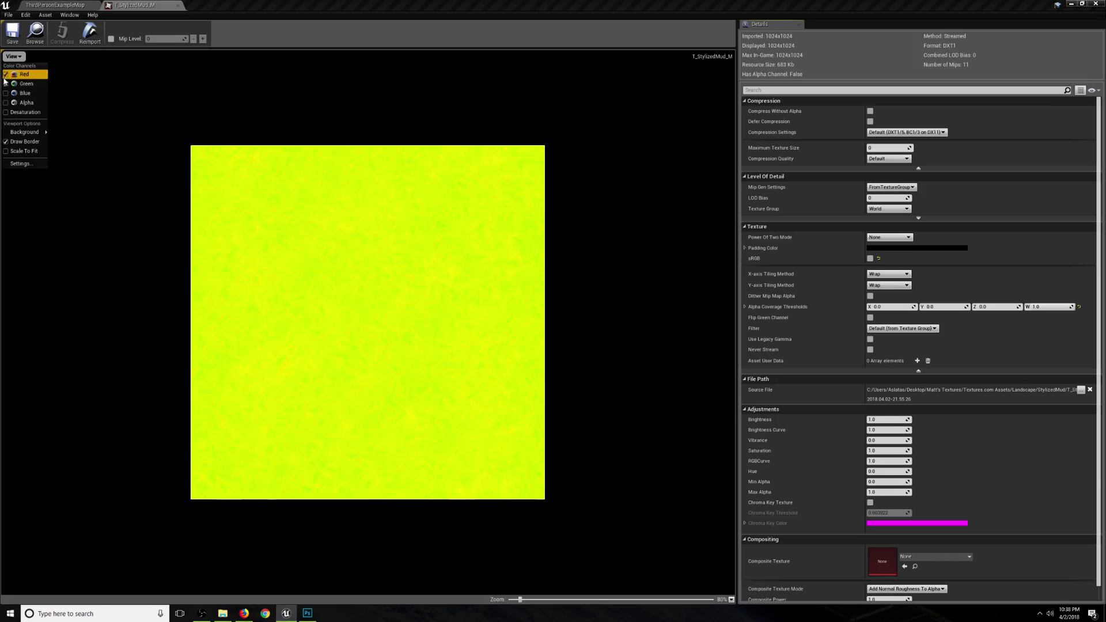
pyautogui.click(5, 74)
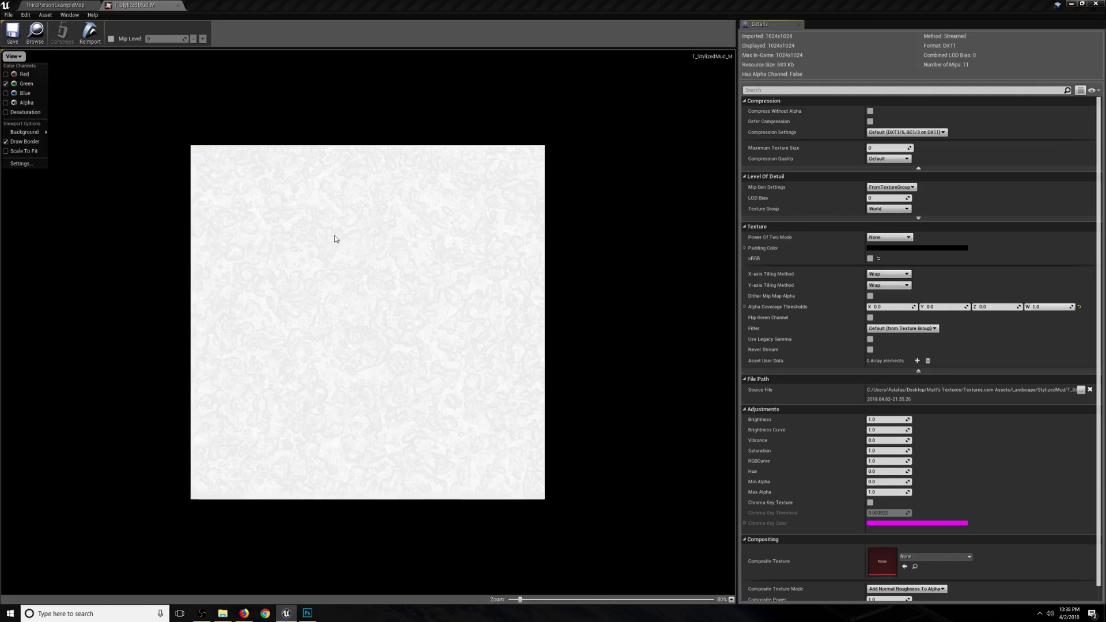
pyautogui.click(6, 93)
pyautogui.click(6, 83)
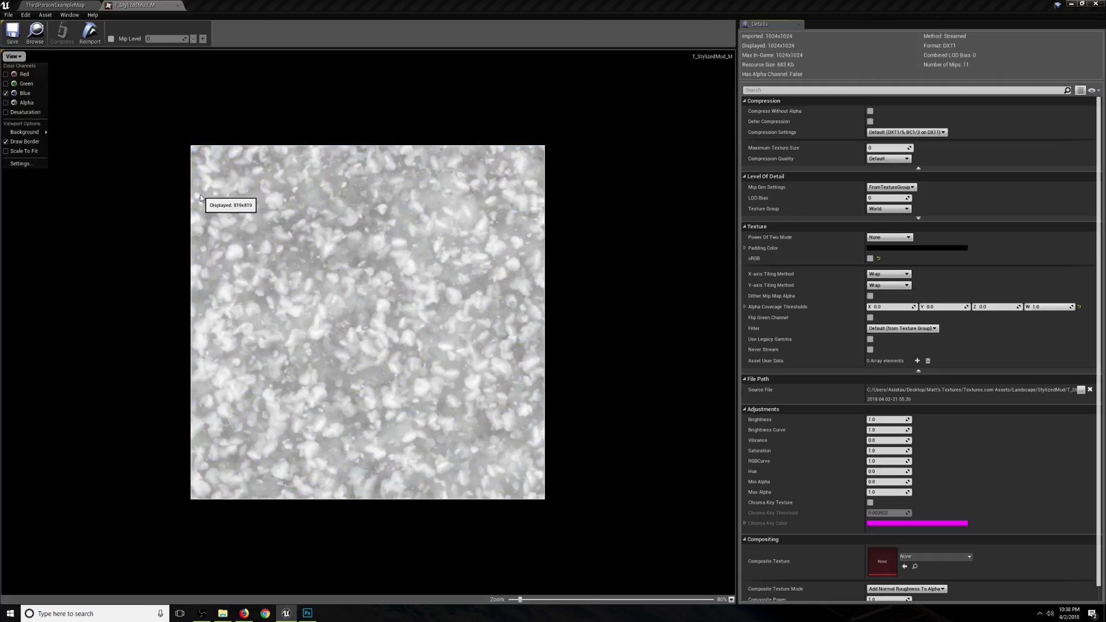
# Open the M_StylizedMud material and inspect how the T_StylizedMud_M sample's channels feed Roughness and Ambient Occlusion
pyautogui.click(56, 5)
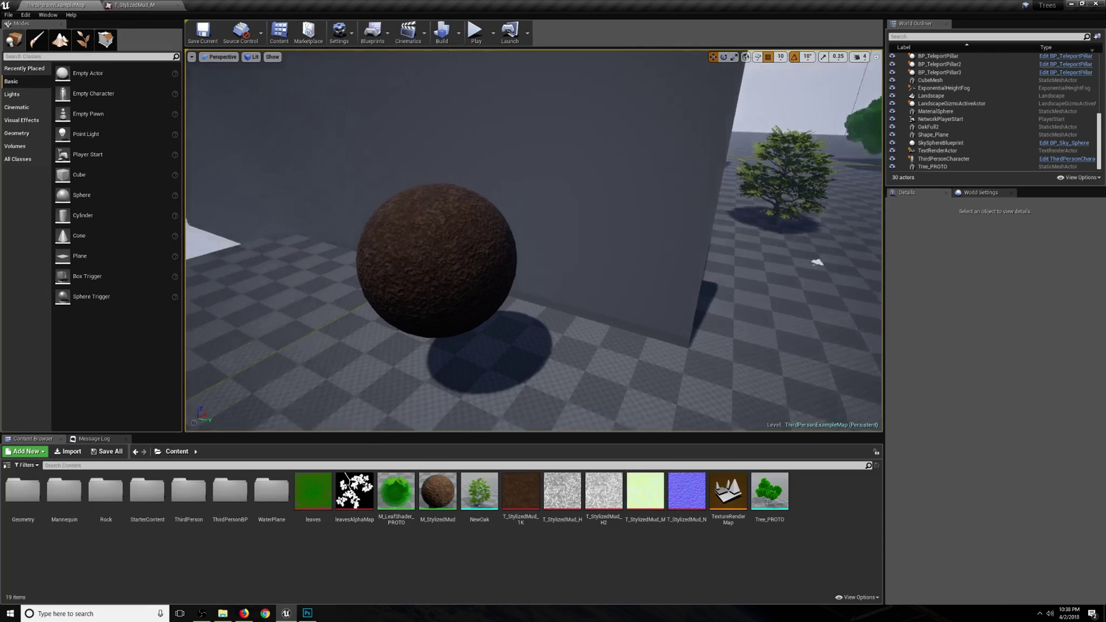
pyautogui.doubleClick(438, 491)
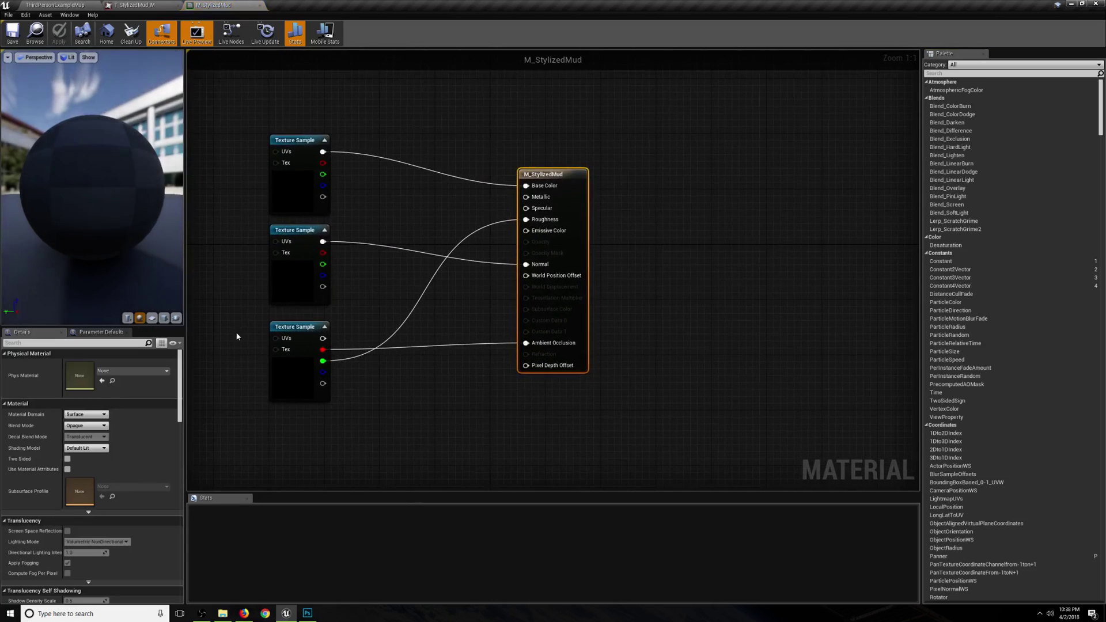
pyautogui.click(236, 337)
pyautogui.moveTo(426, 398); pyautogui.dragTo(465, 397)
pyautogui.click(349, 377)
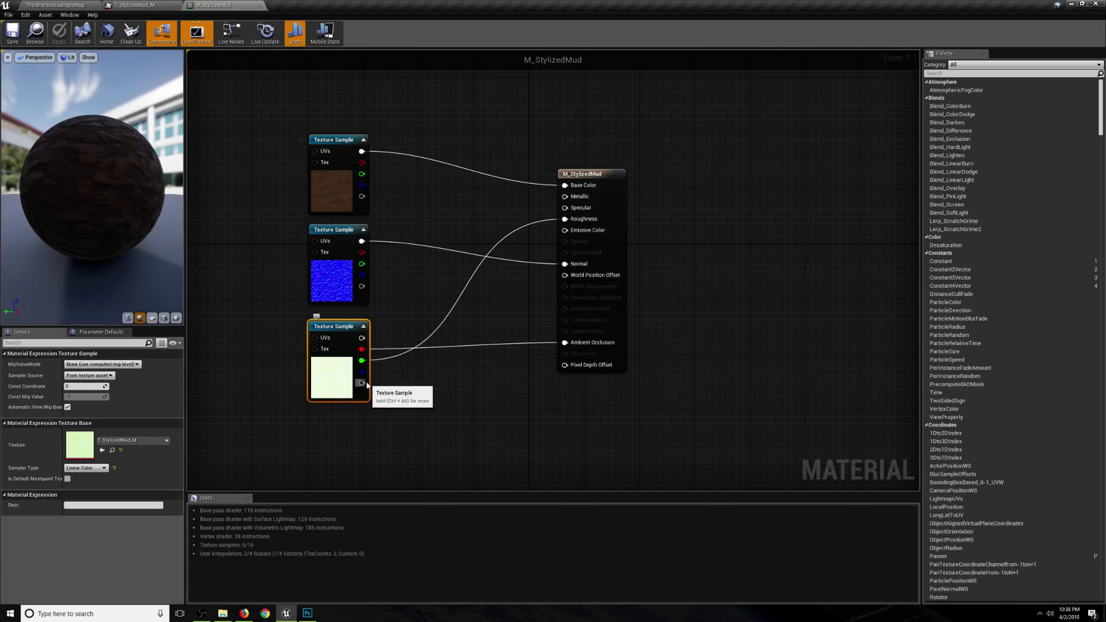
pyautogui.click(403, 381)
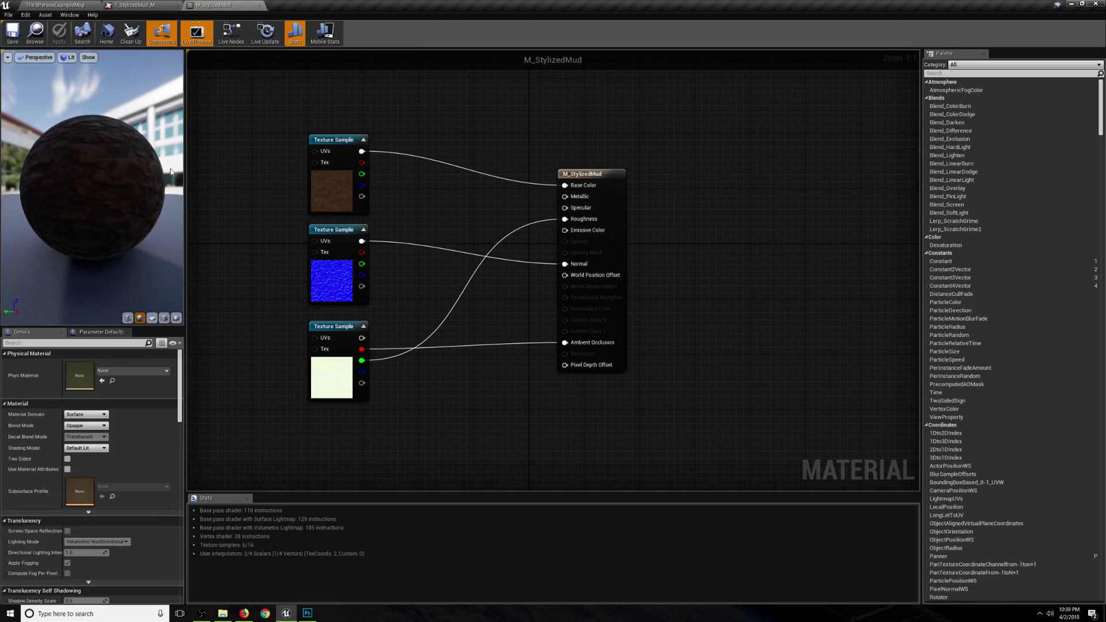
# Return to the level and examine the shading of the mud sphere from different sides
pyautogui.click(54, 4)
pyautogui.moveTo(354, 287); pyautogui.dragTo(383, 286)
pyautogui.press('s')
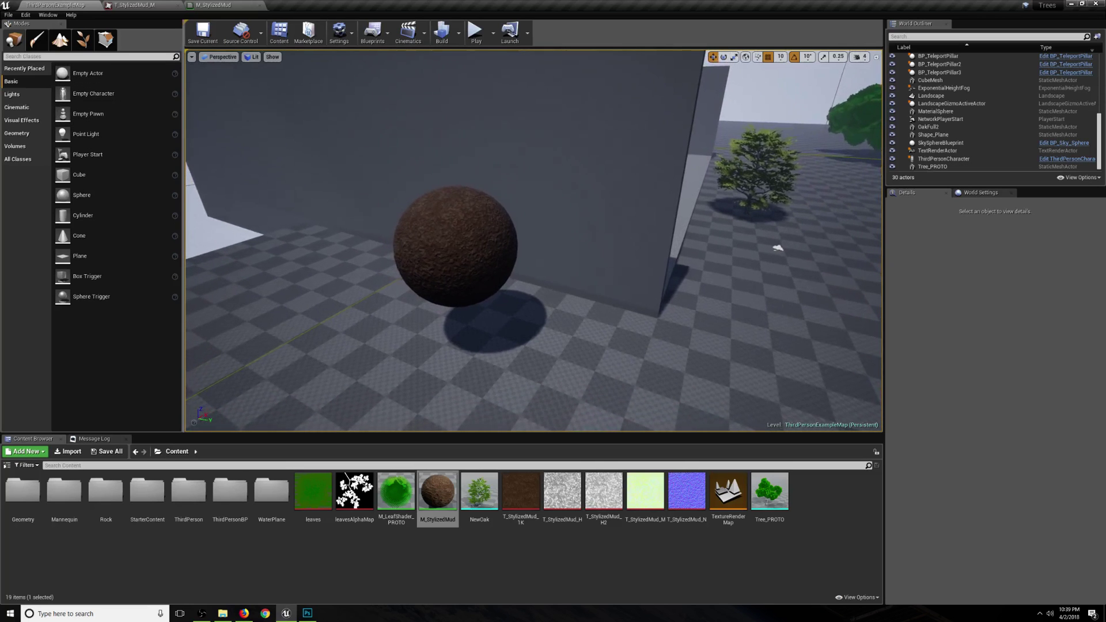
pyautogui.press('a')
pyautogui.press('s')
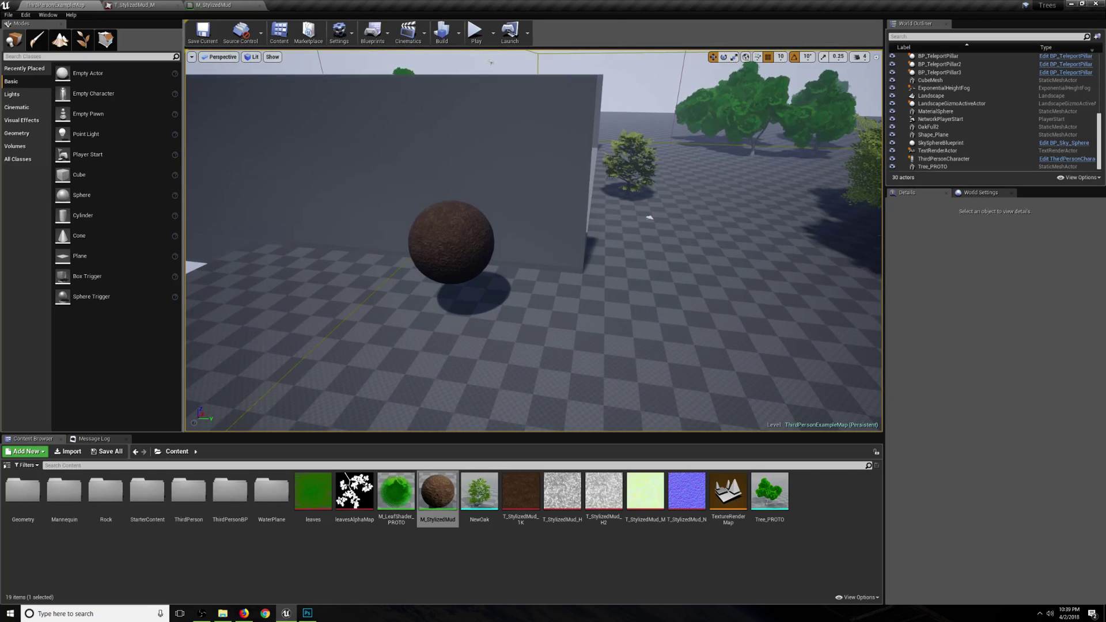
pyautogui.press('w')
pyautogui.press('a')
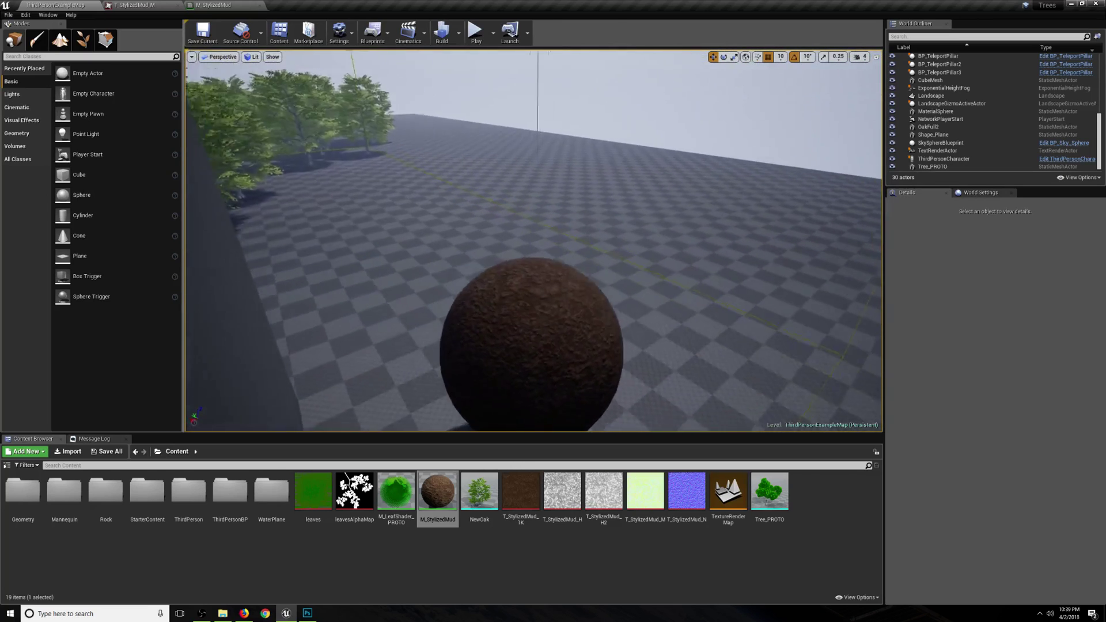
pyautogui.press('d')
pyautogui.press('s')
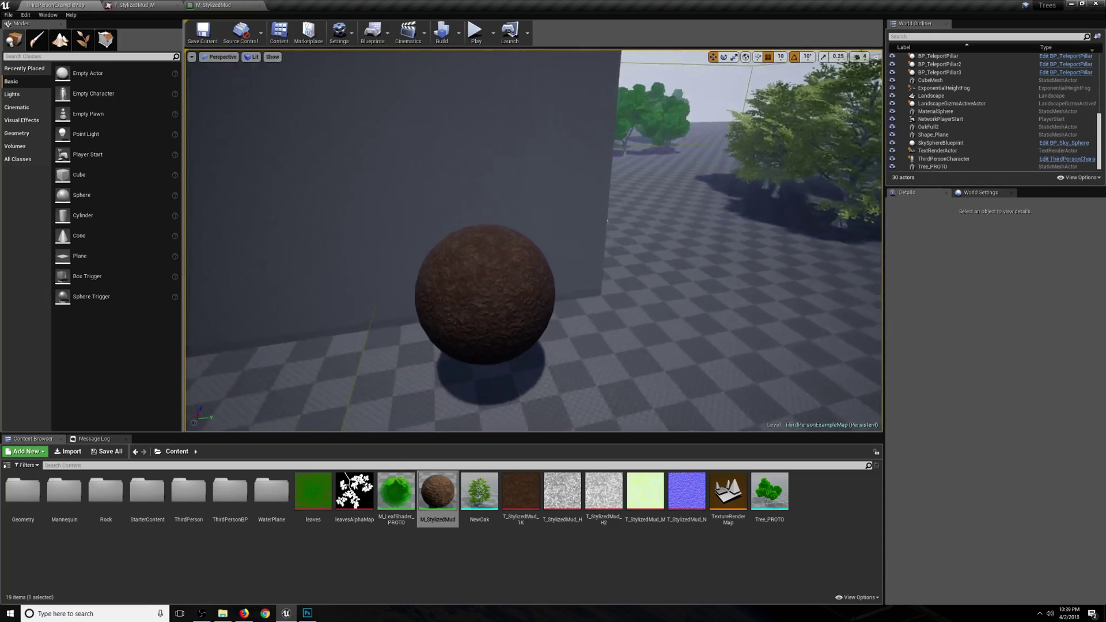
pyautogui.moveTo(406, 298); pyautogui.dragTo(432, 306)
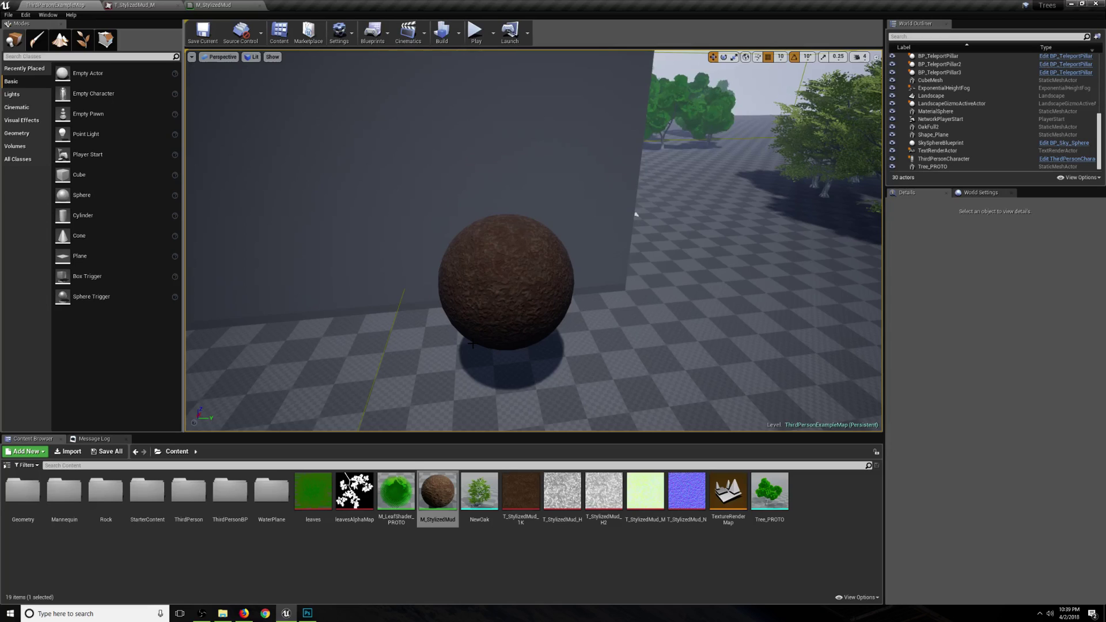
pyautogui.moveTo(471, 344); pyautogui.dragTo(411, 190)
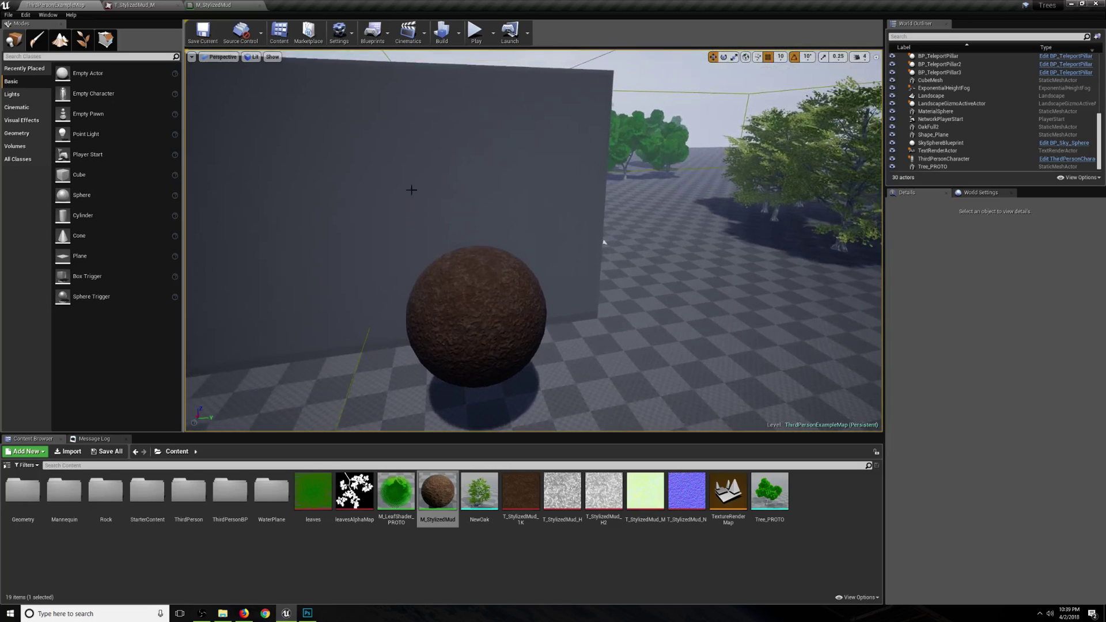
# Go back to the M_StylizedMud graph and inspect its texture sampler stats and the three Texture Sample nodes
pyautogui.click(214, 5)
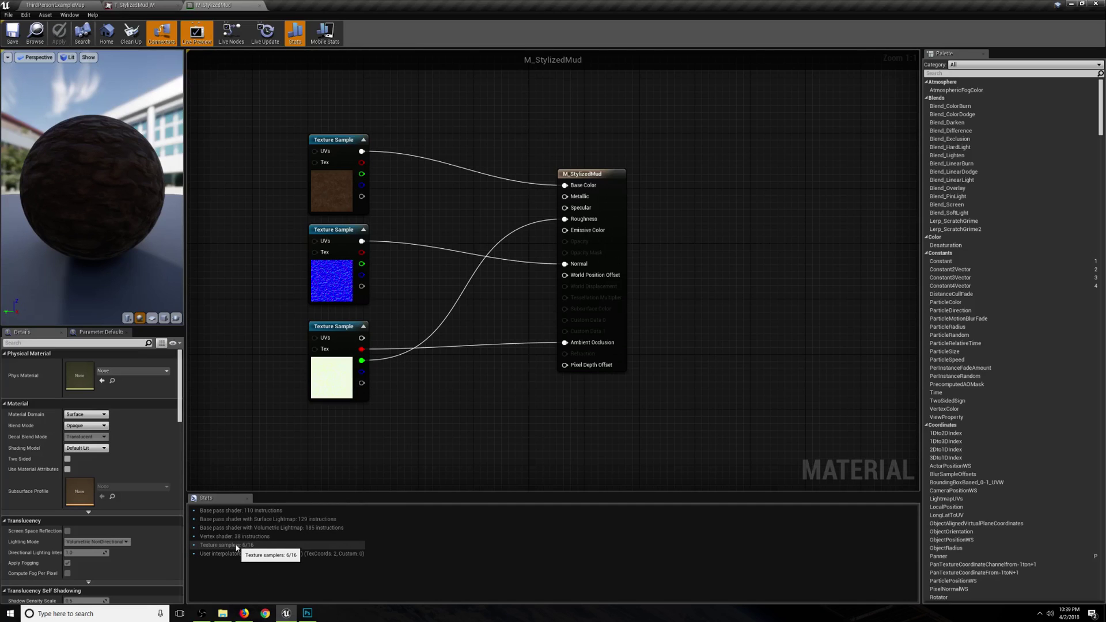
pyautogui.moveTo(313, 432); pyautogui.dragTo(431, 471)
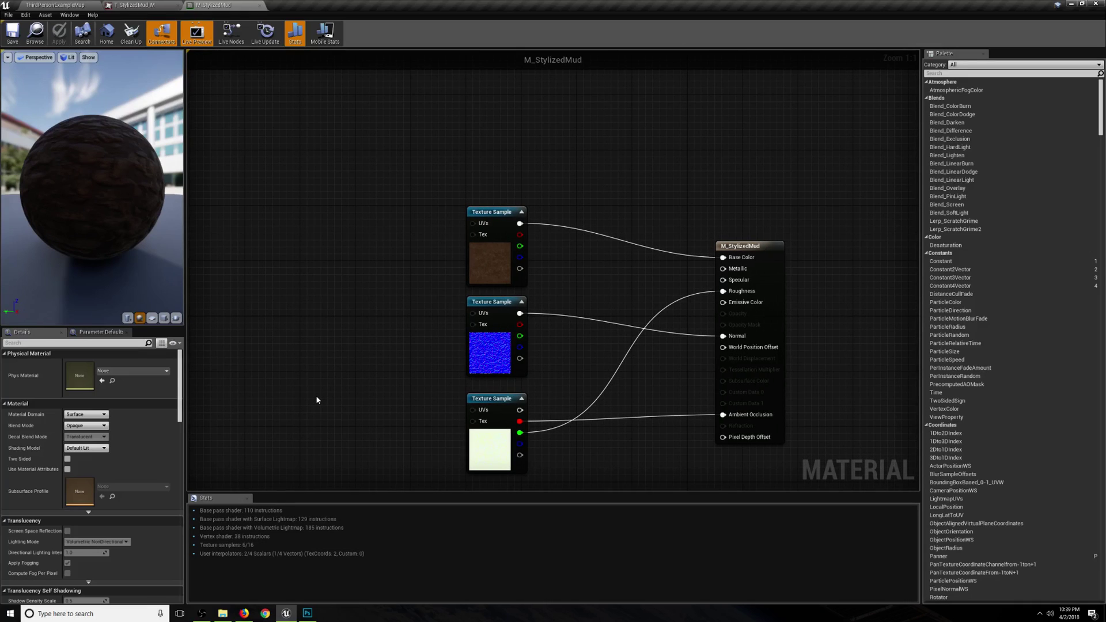
pyautogui.click(490, 284)
pyautogui.click(415, 333)
pyautogui.click(486, 345)
pyautogui.click(417, 376)
pyautogui.moveTo(425, 415); pyautogui.dragTo(425, 355)
pyautogui.click(485, 402)
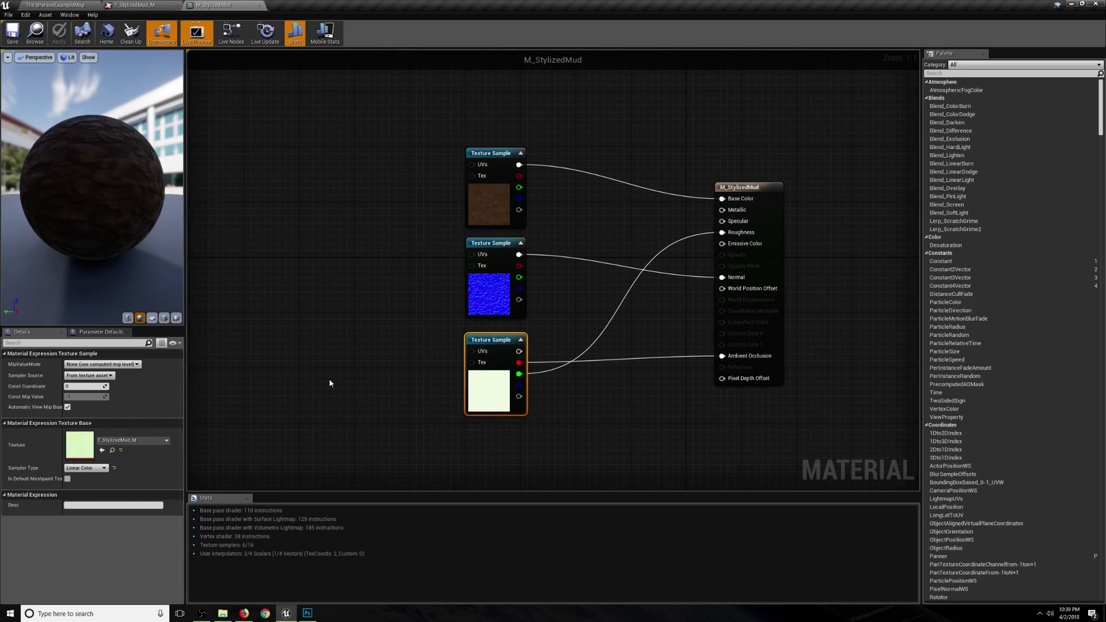
pyautogui.click(327, 380)
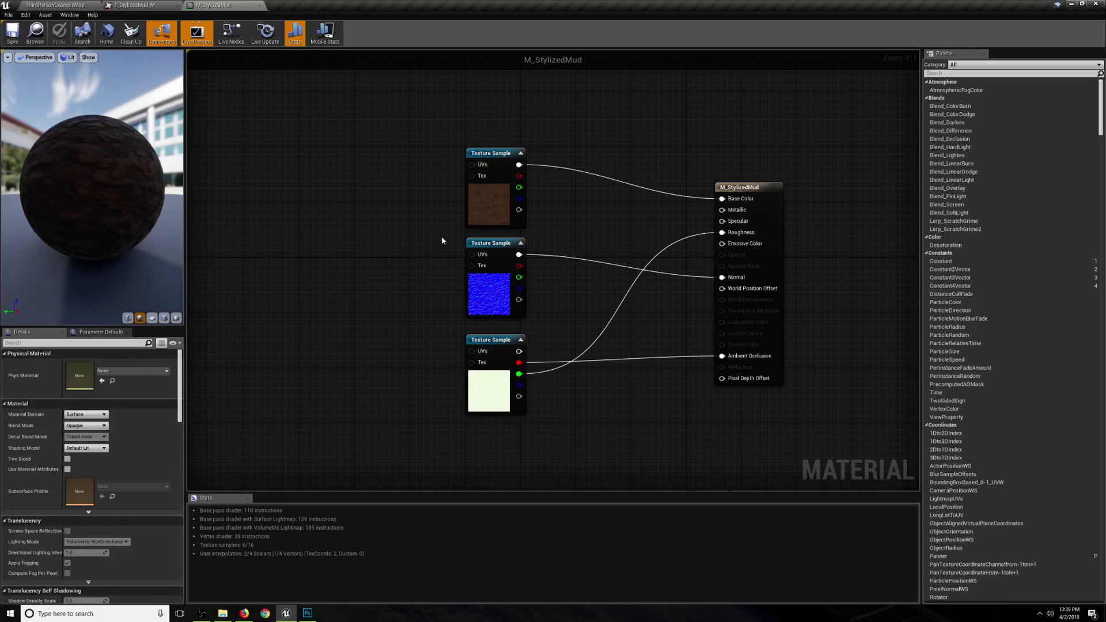
pyautogui.click(473, 404)
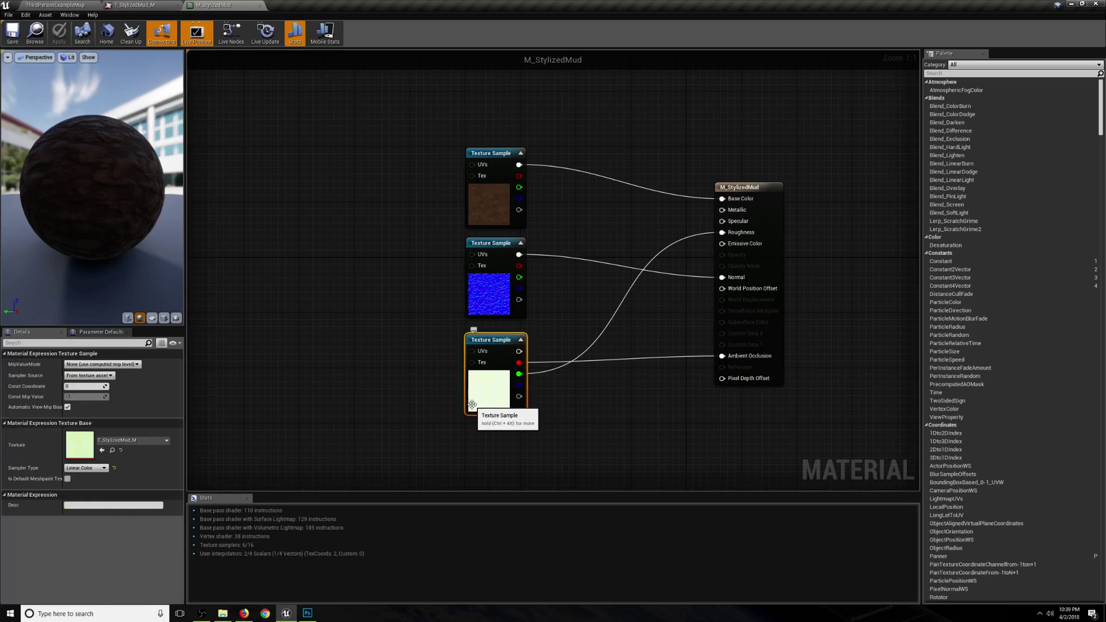
pyautogui.click(419, 381)
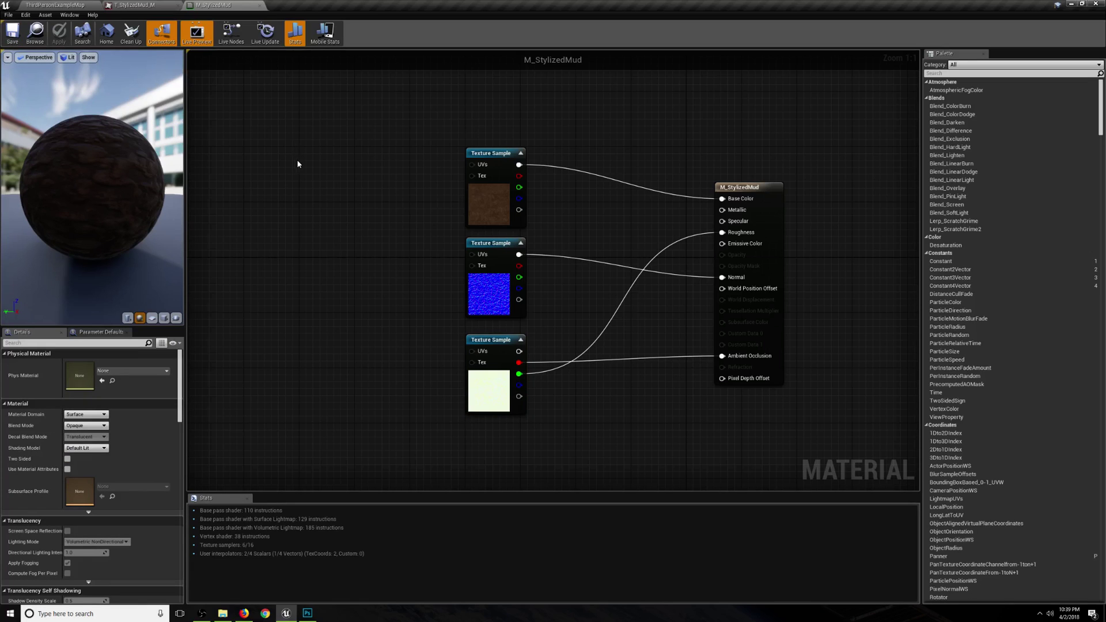
pyautogui.click(134, 5)
pyautogui.click(55, 5)
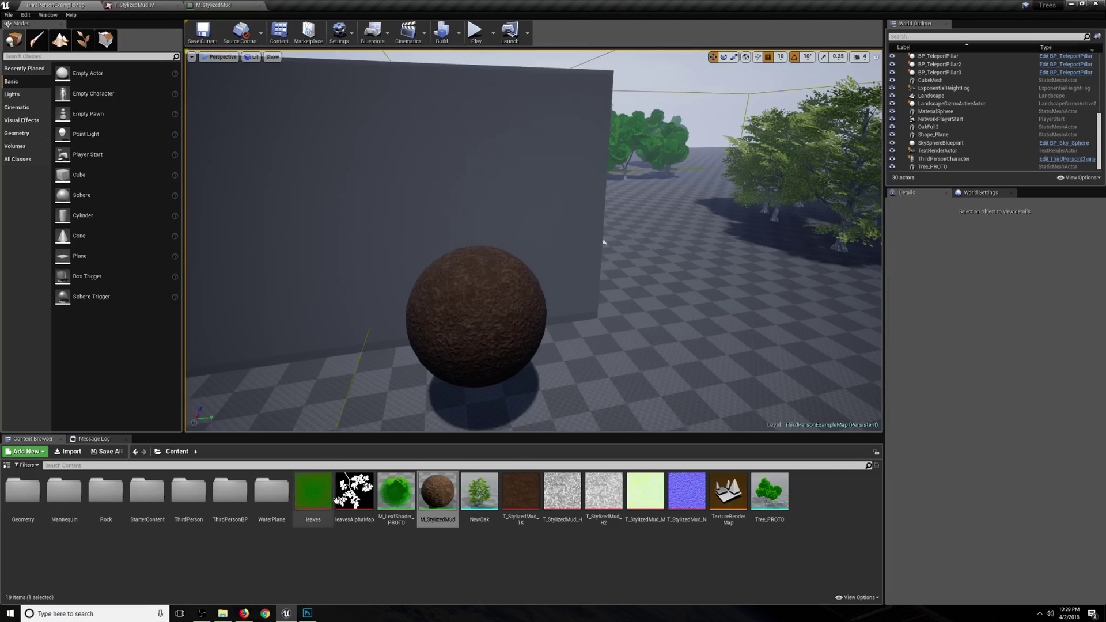
pyautogui.click(308, 614)
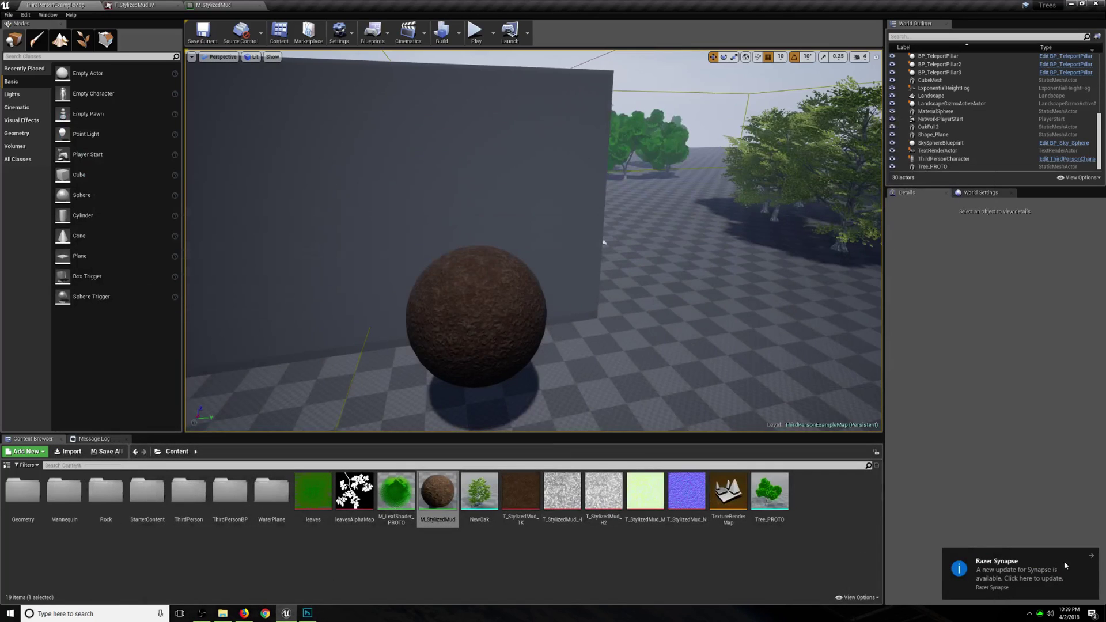
pyautogui.click(573, 536)
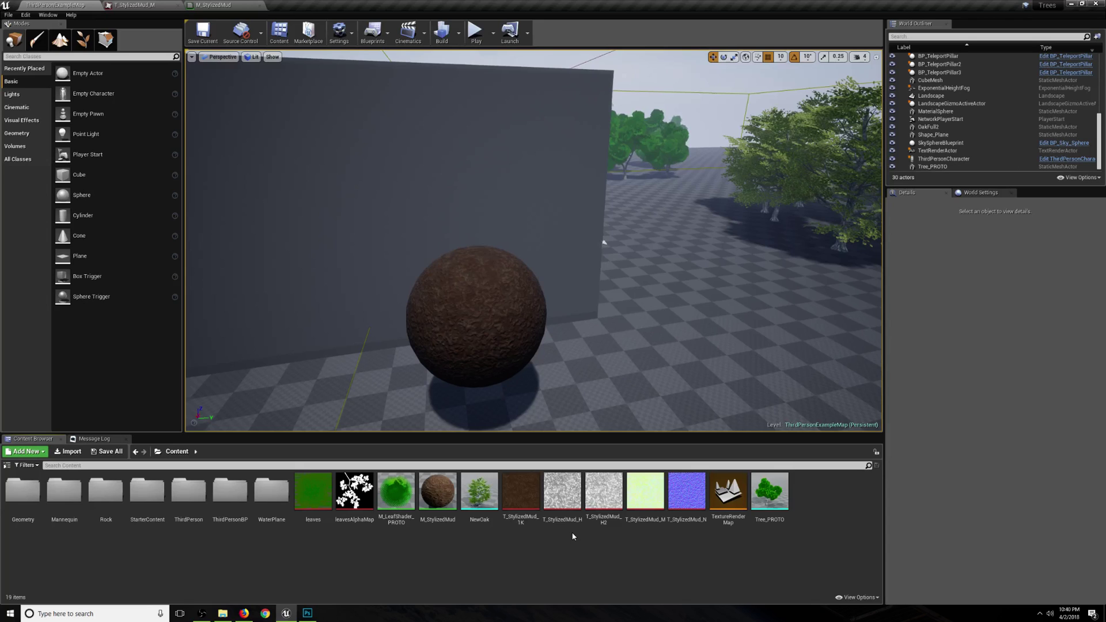
pyautogui.moveTo(651, 392); pyautogui.dragTo(729, 313)
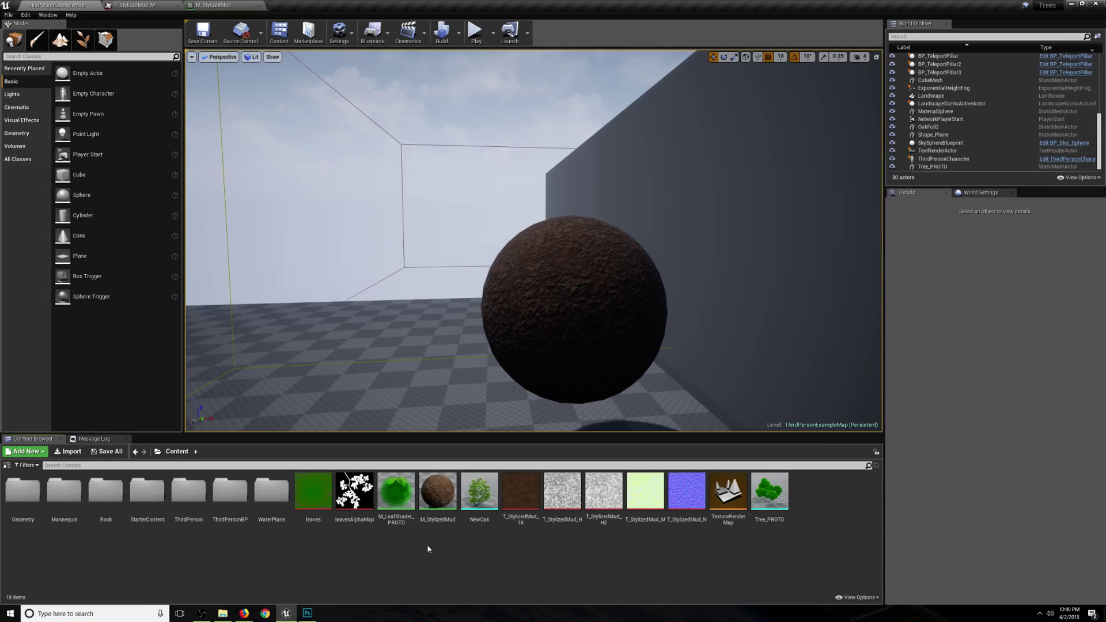
pyautogui.moveTo(519, 300); pyautogui.dragTo(628, 317)
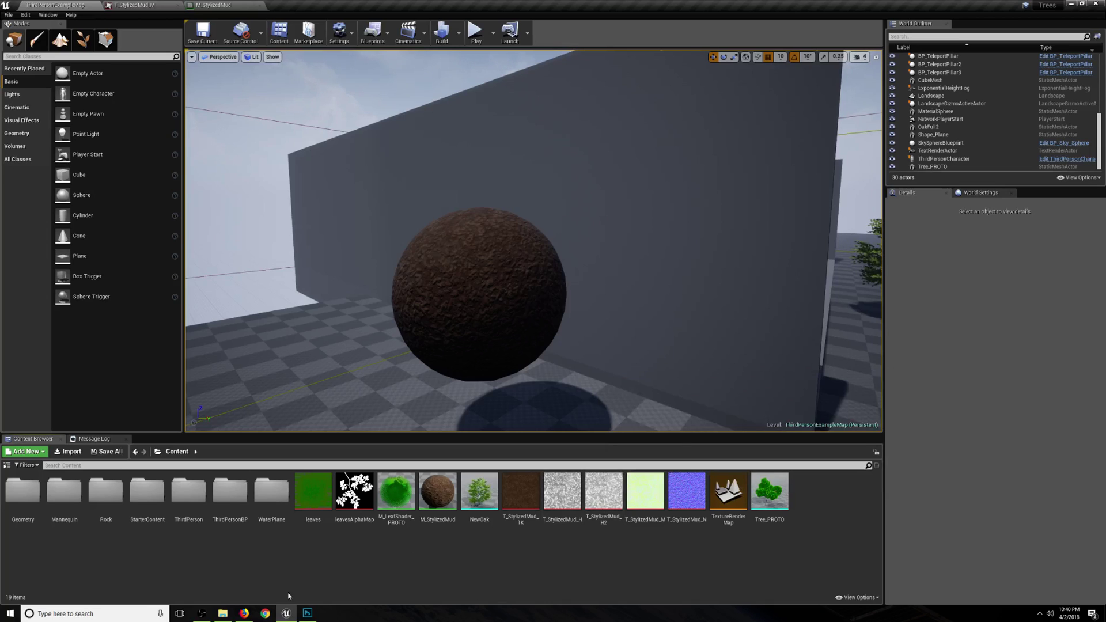
# Switch to Firefox and maximize its window with the textures.com home page
pyautogui.click(245, 613)
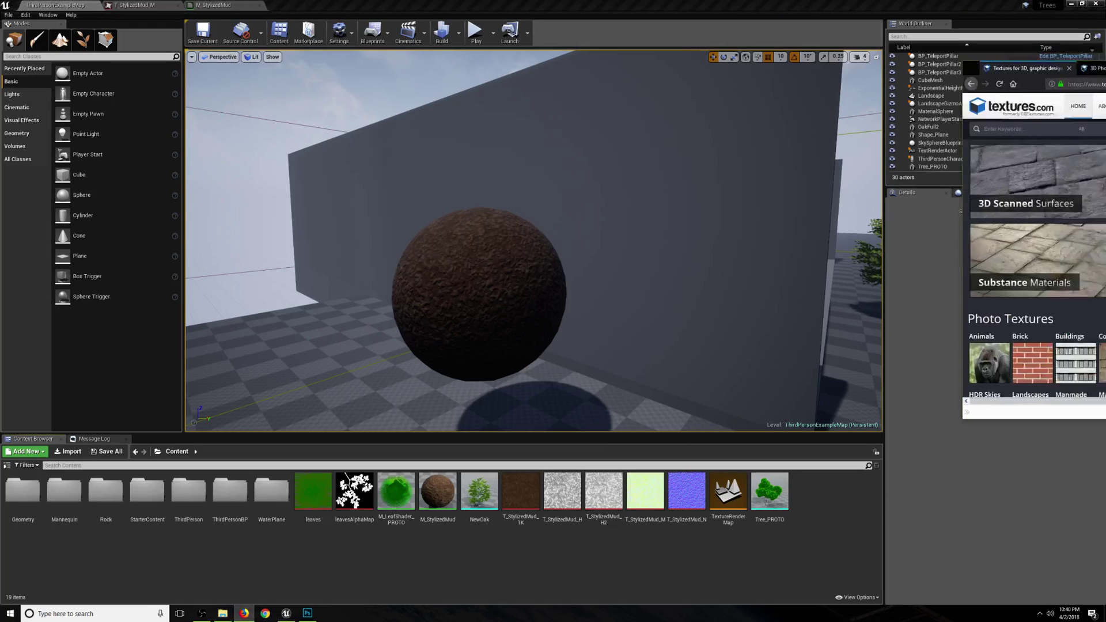
pyautogui.moveTo(1104, 67); pyautogui.dragTo(675, 107)
pyautogui.doubleClick(675, 107)
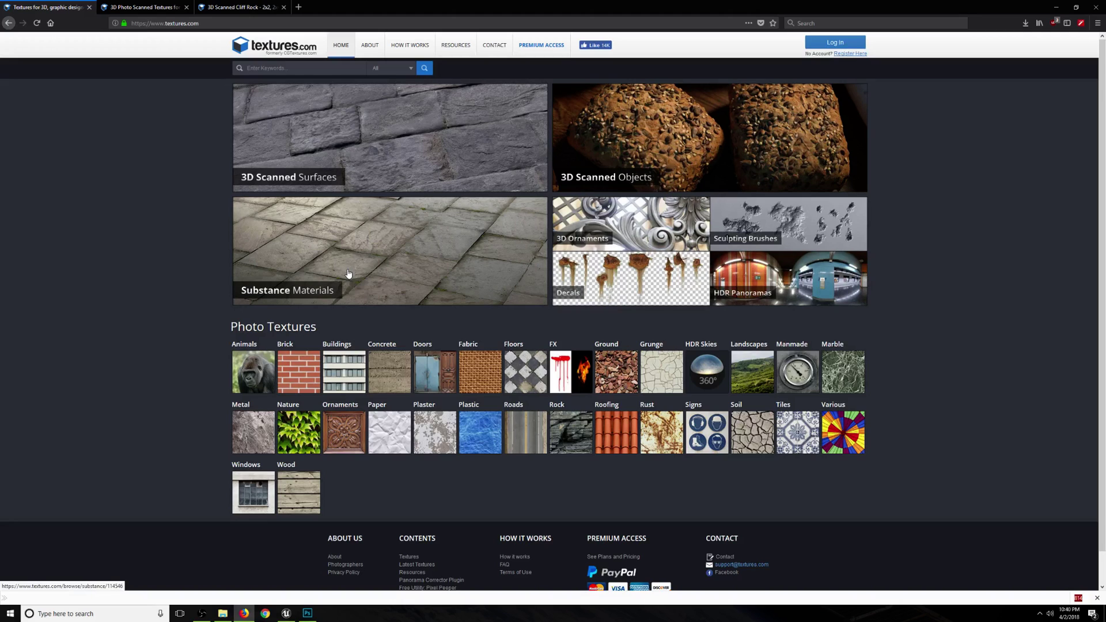
# Browse the categories of materials in the textures.com 3D Scans library, such as bricks, asphalt, rock and snow
pyautogui.click(144, 7)
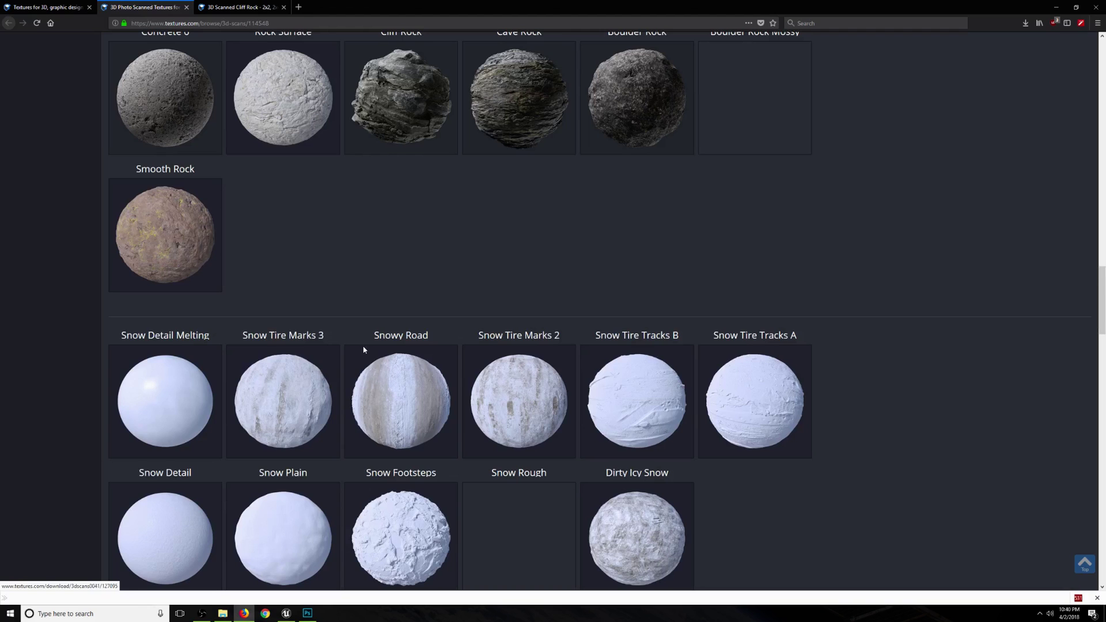
pyautogui.scroll(-3, 364, 350)
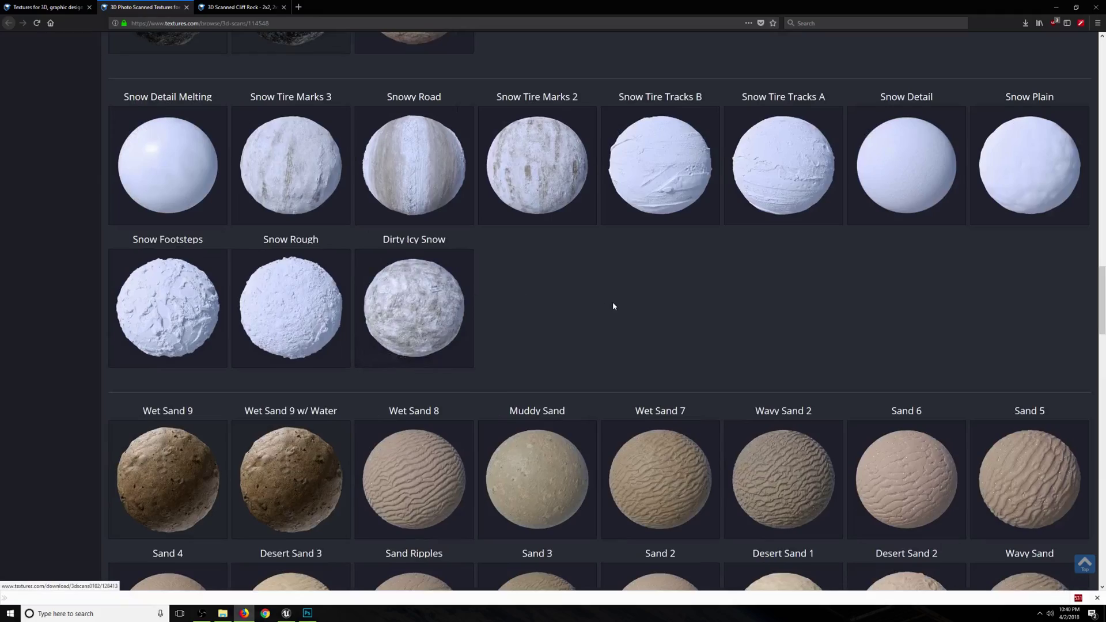
pyautogui.scroll(15, 613, 306)
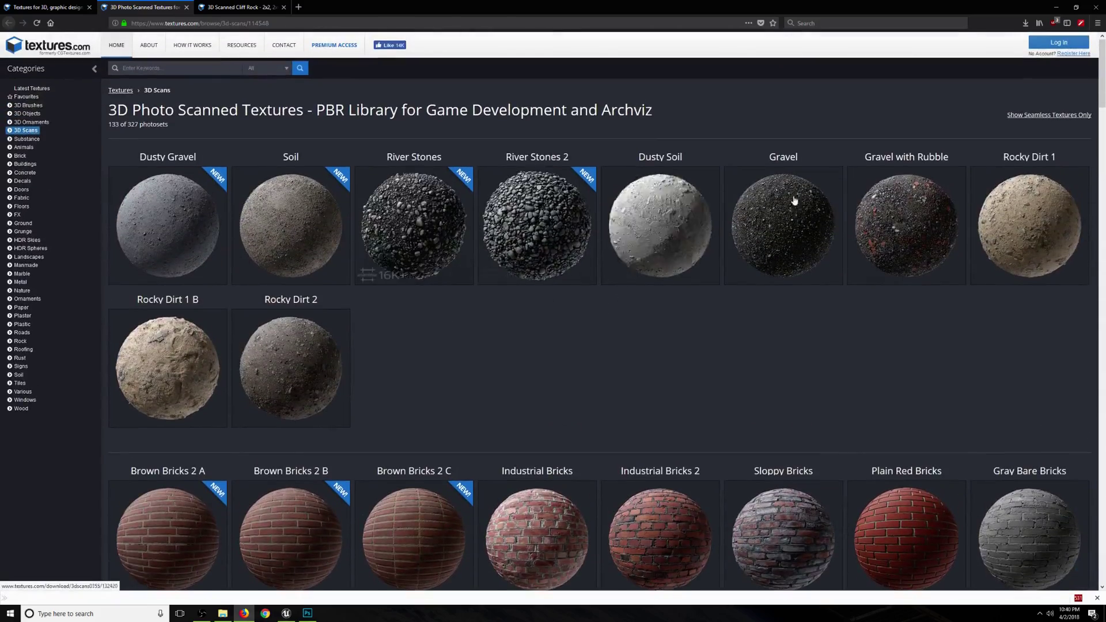
pyautogui.scroll(-6, 593, 177)
pyautogui.scroll(4, 254, 215)
pyautogui.scroll(-1, 654, 230)
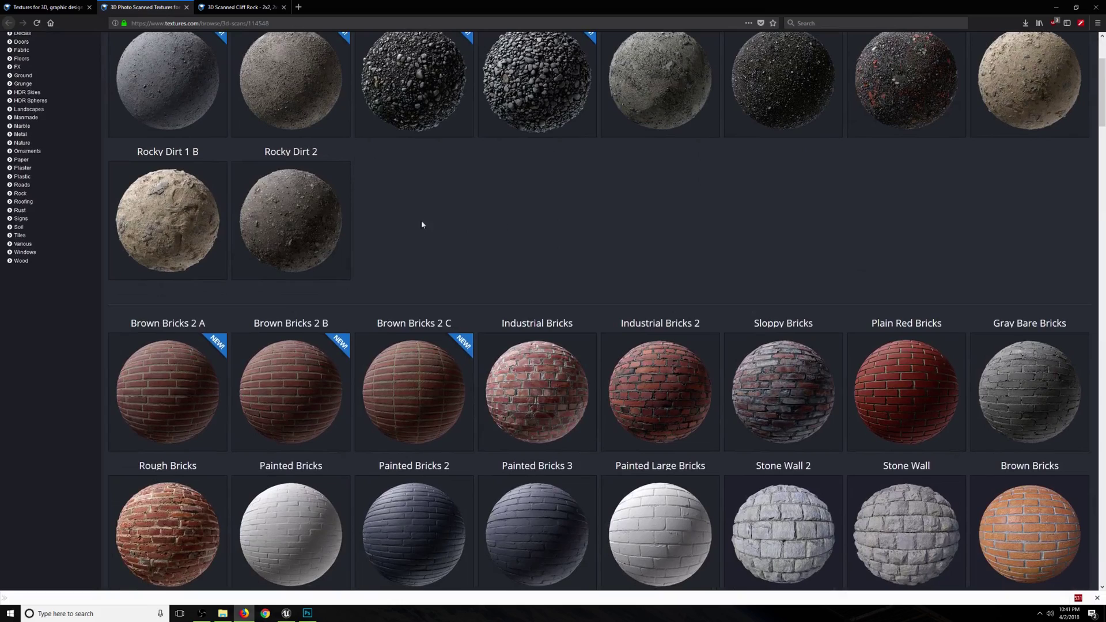
pyautogui.scroll(-7, 608, 240)
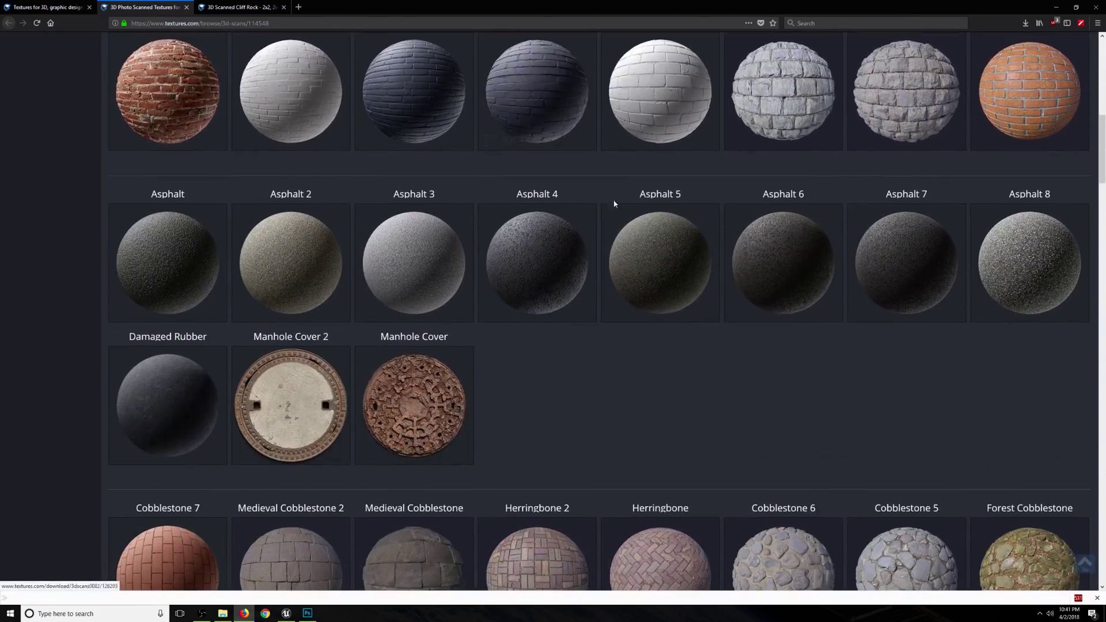
pyautogui.scroll(-15, 625, 272)
pyautogui.scroll(5, 624, 312)
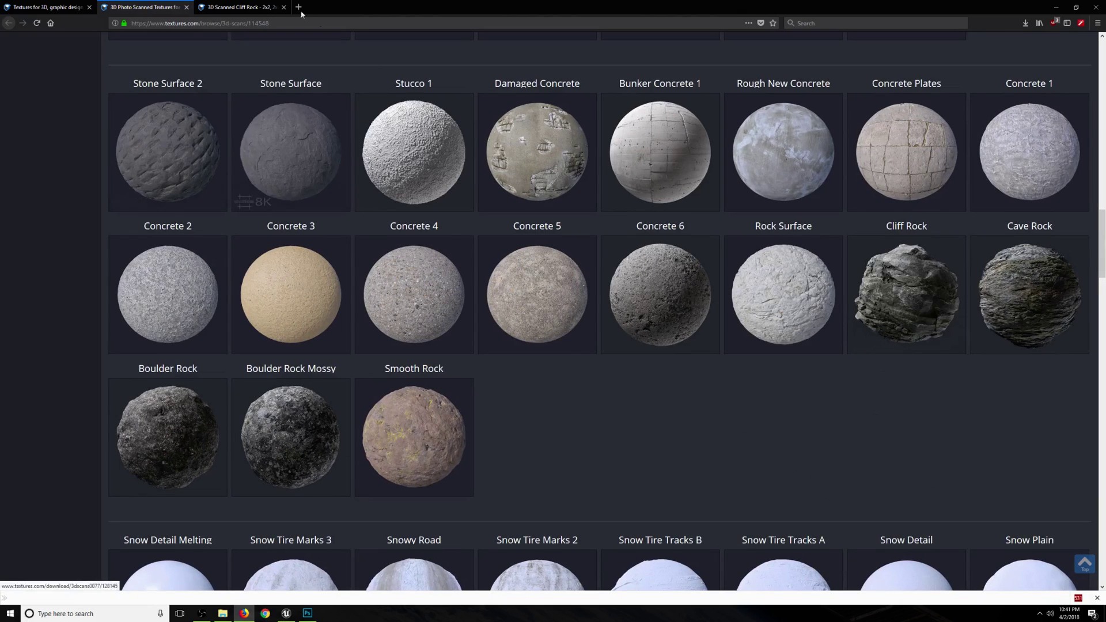
# Examine the 3D Scanned Cliff Rock page's albedo, height, normal, roughness and ambient occlusion maps and their download sizes
pyautogui.click(248, 7)
pyautogui.scroll(-6, 745, 240)
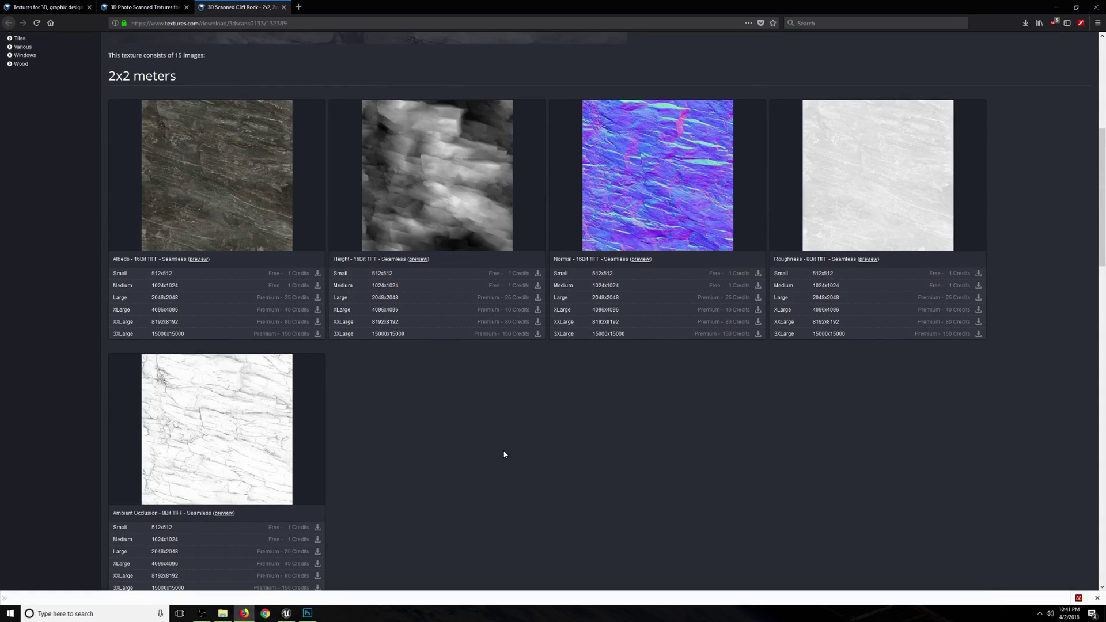
pyautogui.scroll(-2, 495, 438)
pyautogui.scroll(2, 748, 356)
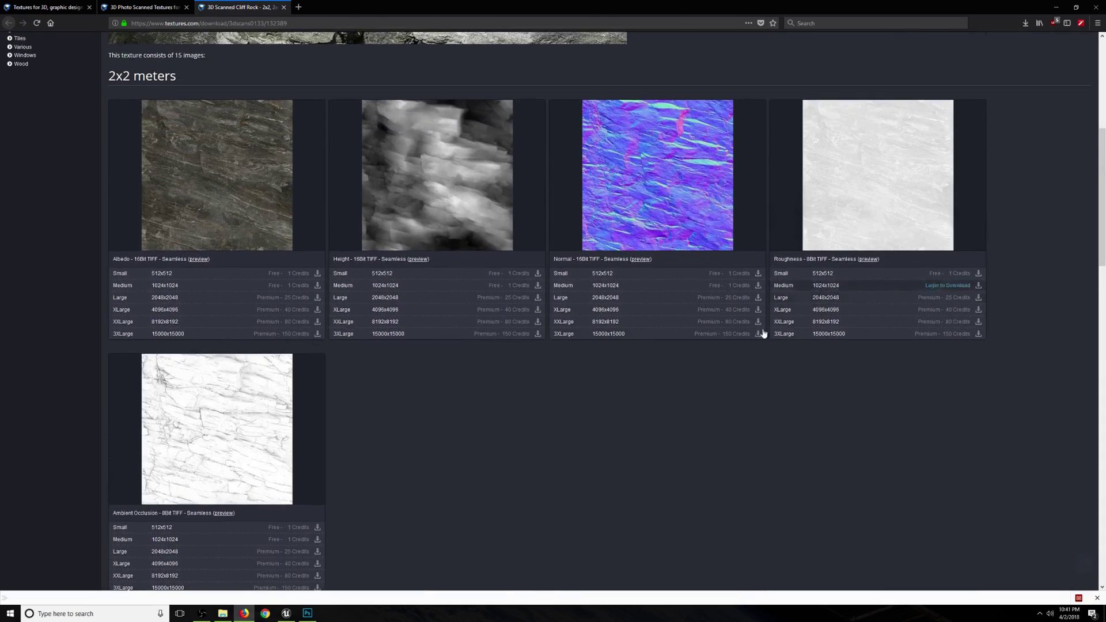
pyautogui.scroll(-3, 315, 460)
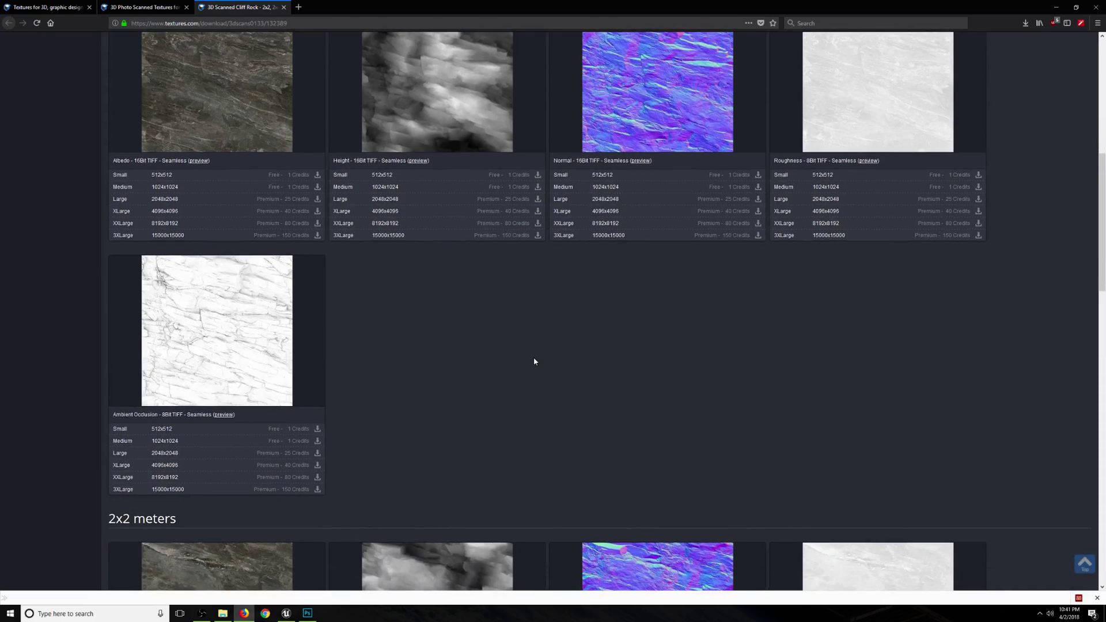
pyautogui.scroll(3, 534, 362)
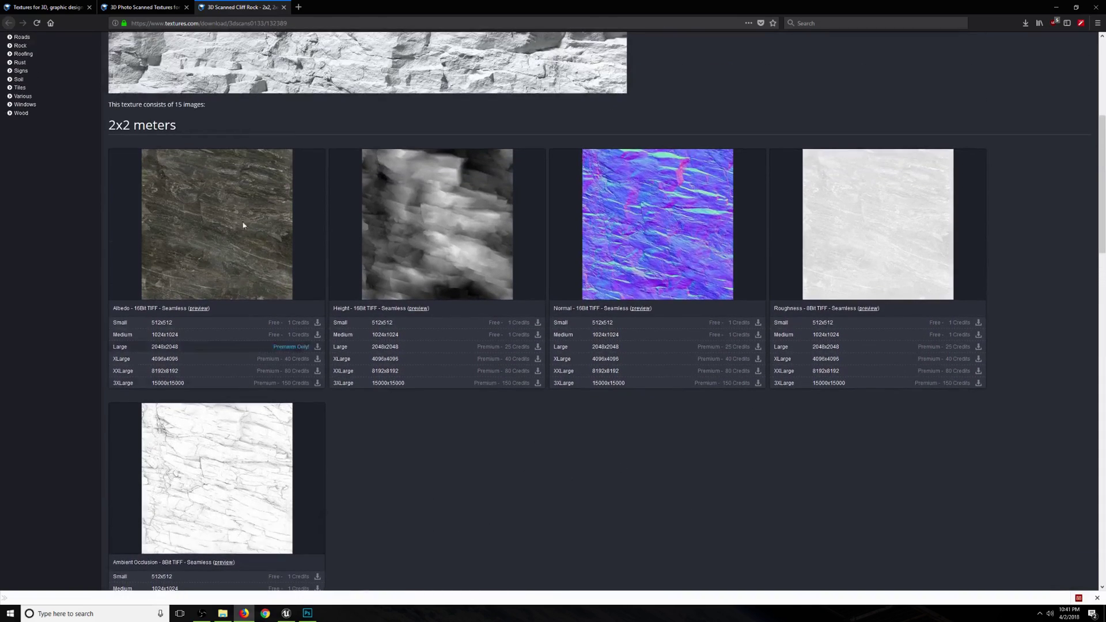
pyautogui.scroll(-2, 586, 468)
# Open the Cliff Rock folder in File Explorer and delete the T_CliffRock_M mask texture
pyautogui.click(222, 614)
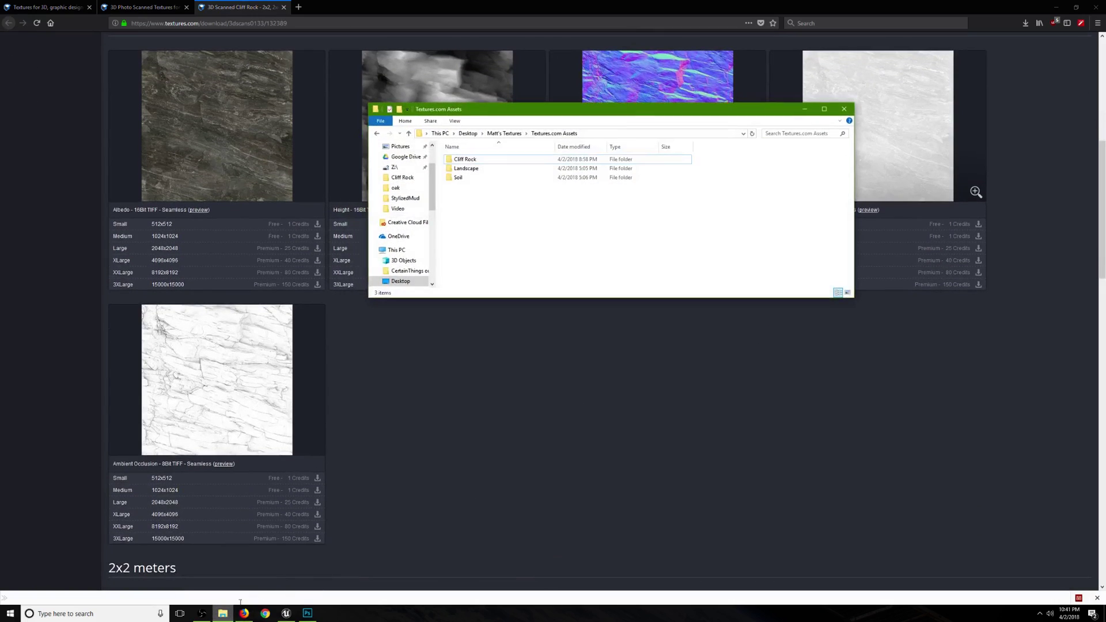
pyautogui.doubleClick(465, 159)
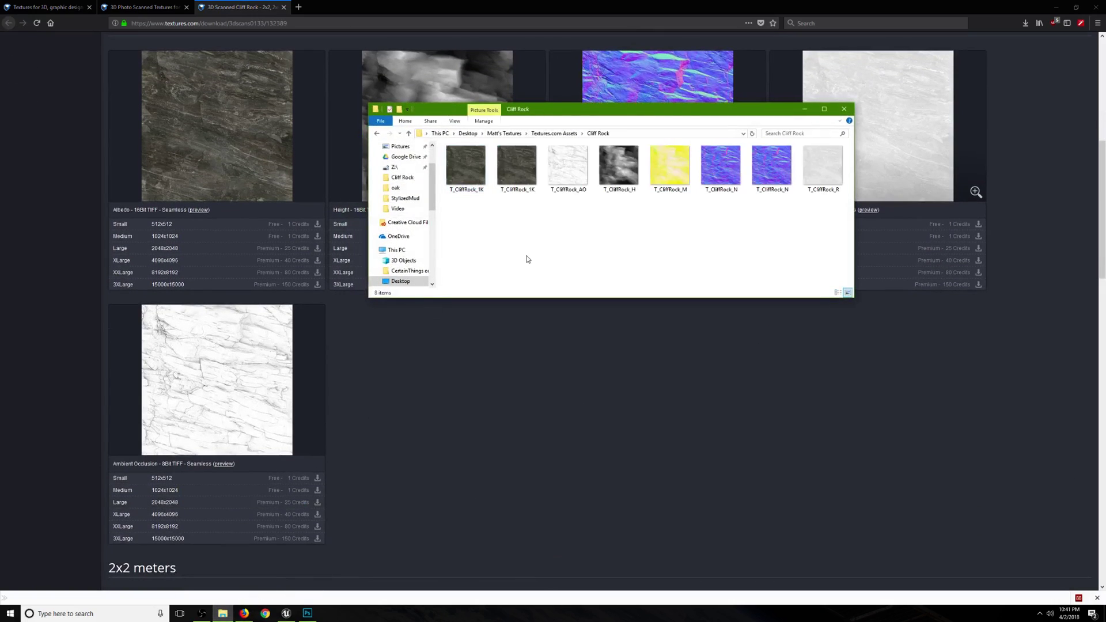
pyautogui.click(669, 168)
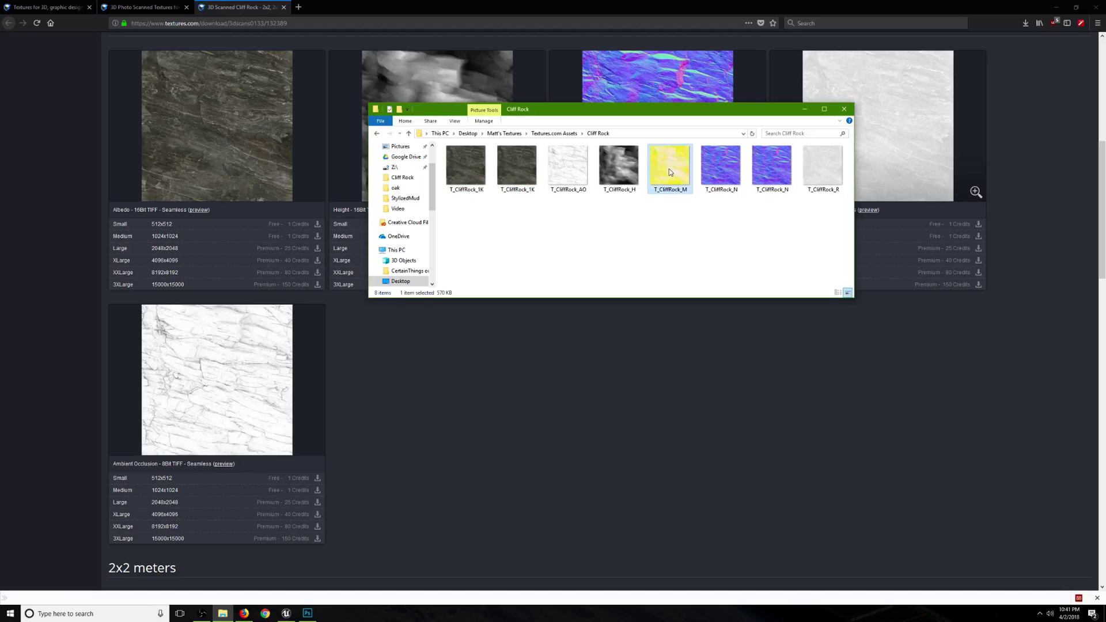
pyautogui.press('Delete')
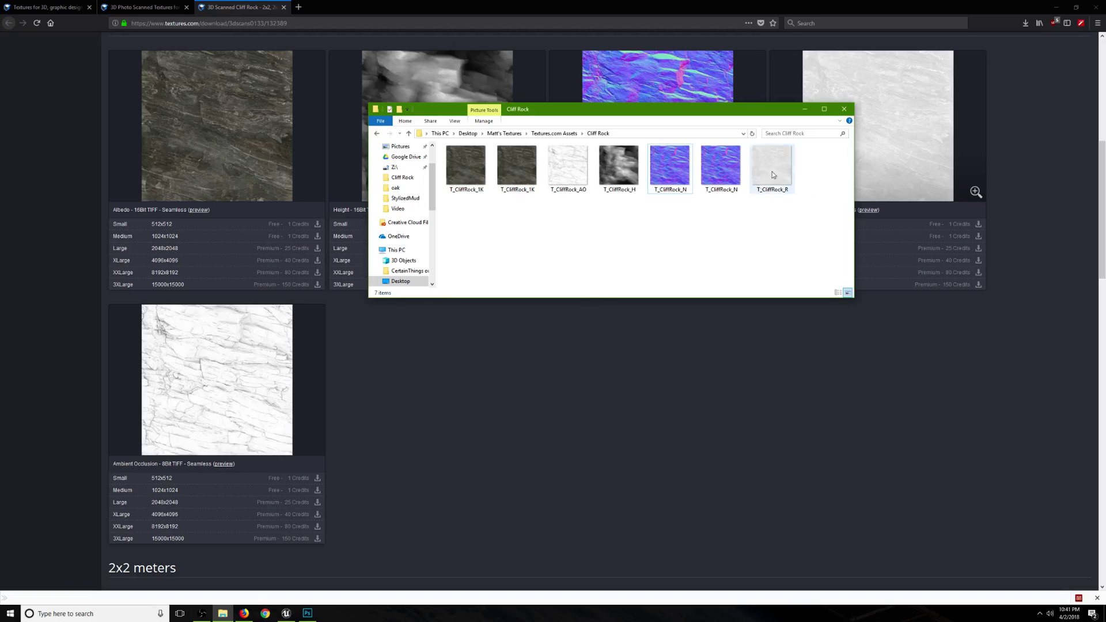
# Minimize the open windows, switch to Photoshop, start a new document and view its bit depth options
pyautogui.click(805, 109)
pyautogui.click(1056, 7)
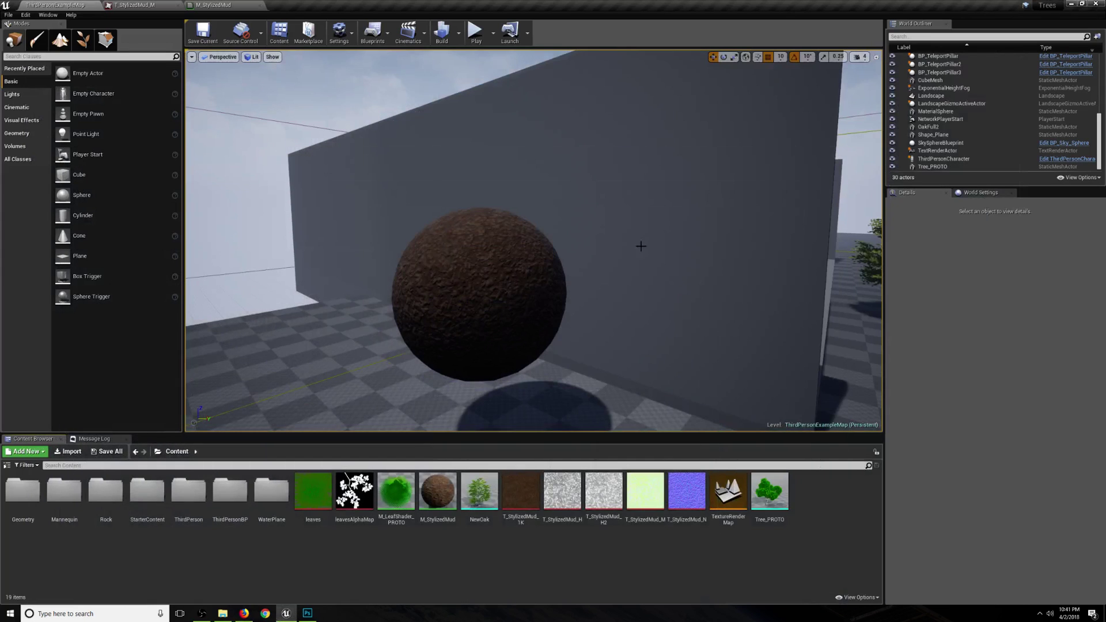
pyautogui.click(1071, 4)
pyautogui.click(307, 613)
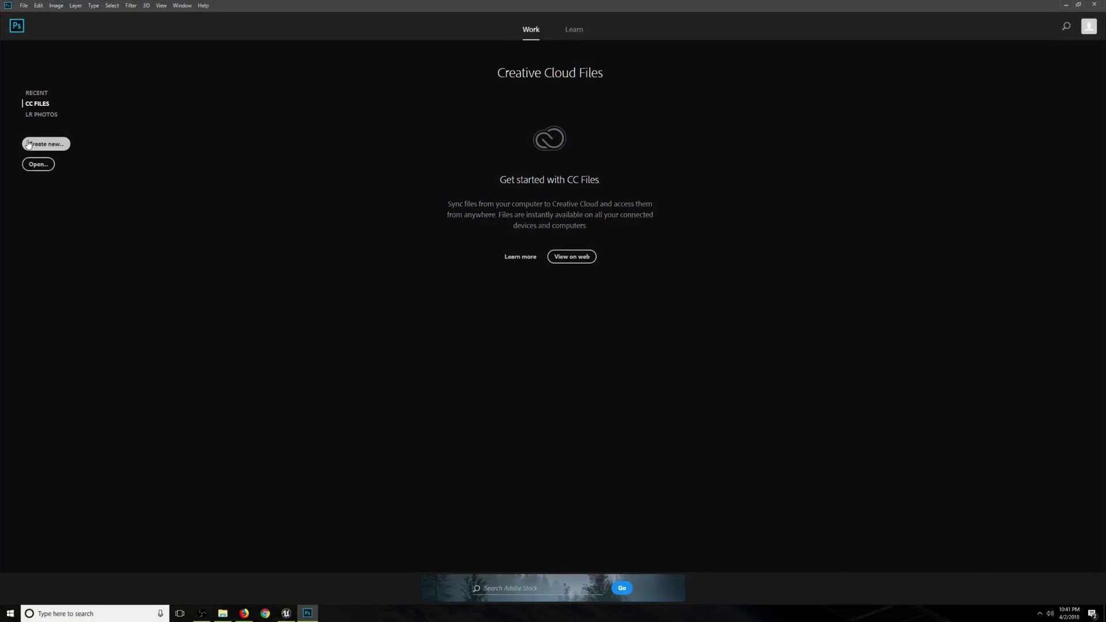
pyautogui.click(46, 144)
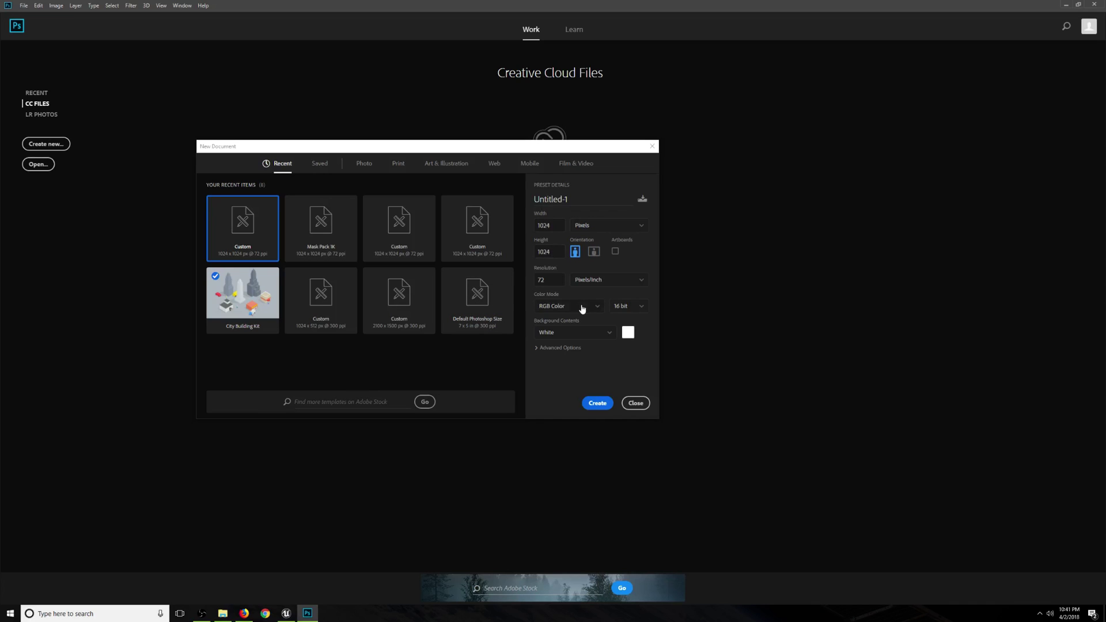
pyautogui.click(636, 312)
pyautogui.click(637, 310)
# Examine the downloaded textures in the Cliff Rock folder and return to the New Document dialog
pyautogui.hotkey('alt', 'Tab')
pyautogui.click(464, 164)
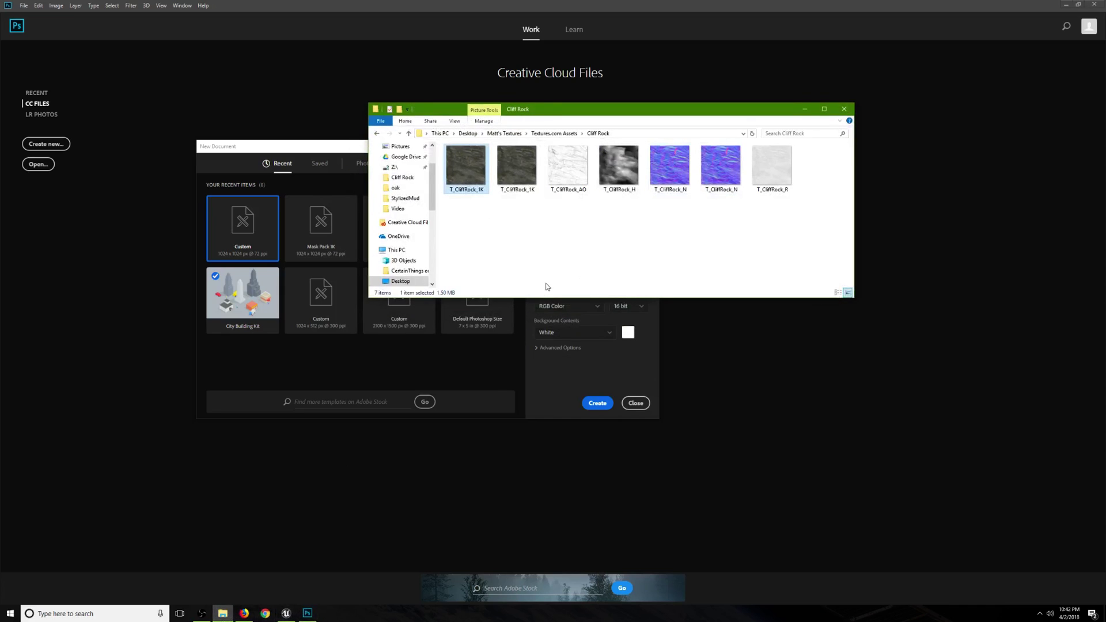
pyautogui.click(596, 245)
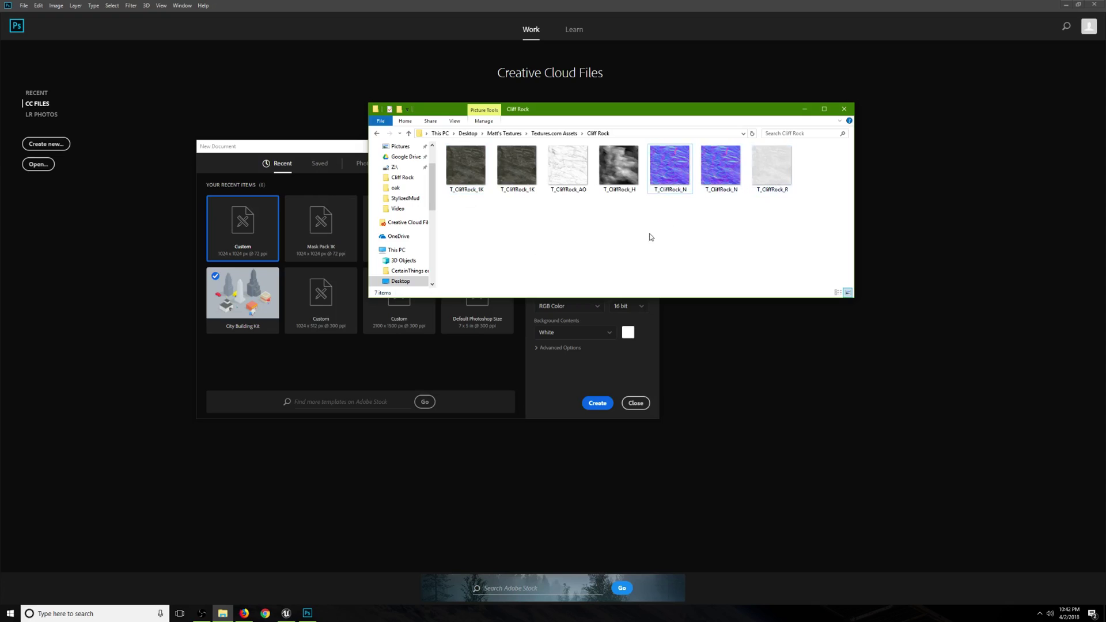
pyautogui.click(805, 108)
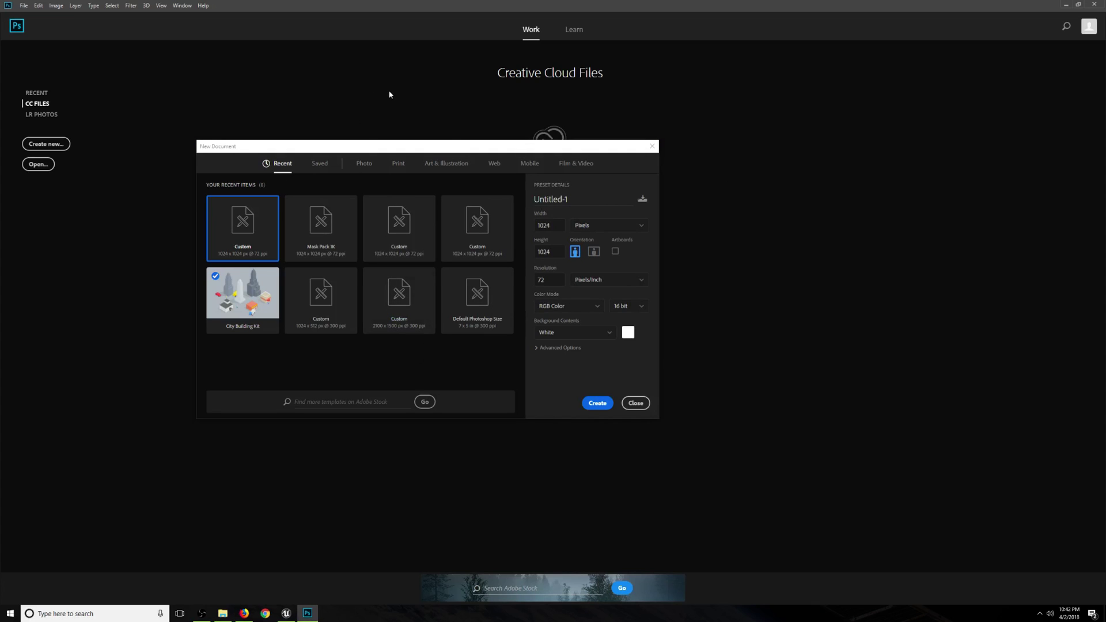
# Set the new document's bit depth to 8 bit
pyautogui.click(632, 311)
pyautogui.click(621, 320)
pyautogui.click(635, 311)
pyautogui.click(609, 380)
# Open the T_CliffRock_H height map from the Cliff Rock folder to examine it, and return to the New Document dialog
pyautogui.click(222, 613)
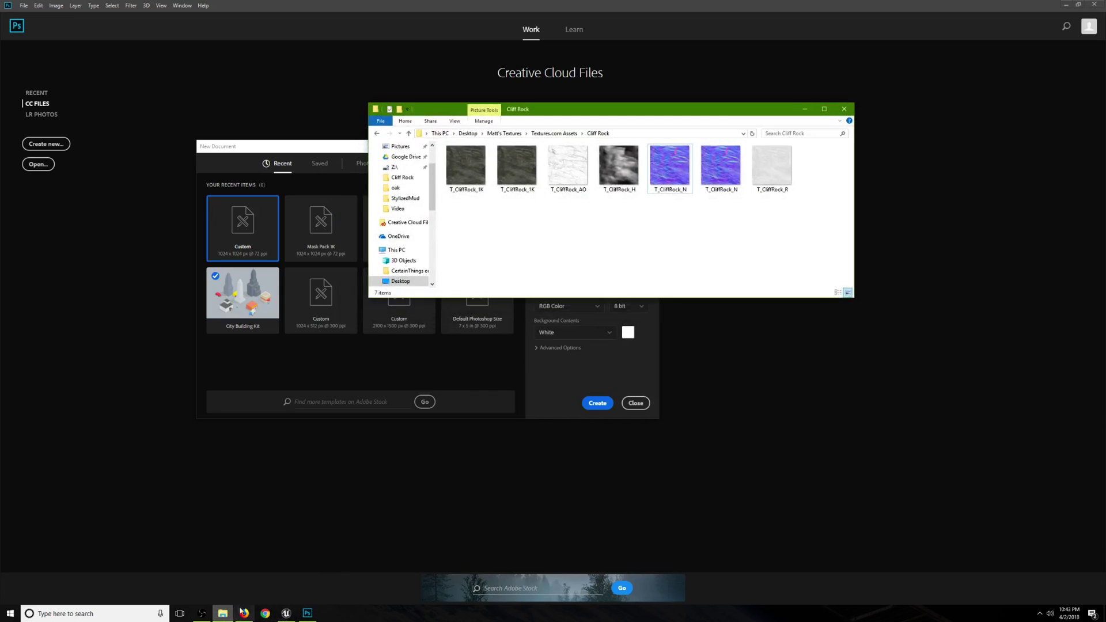
pyautogui.doubleClick(618, 166)
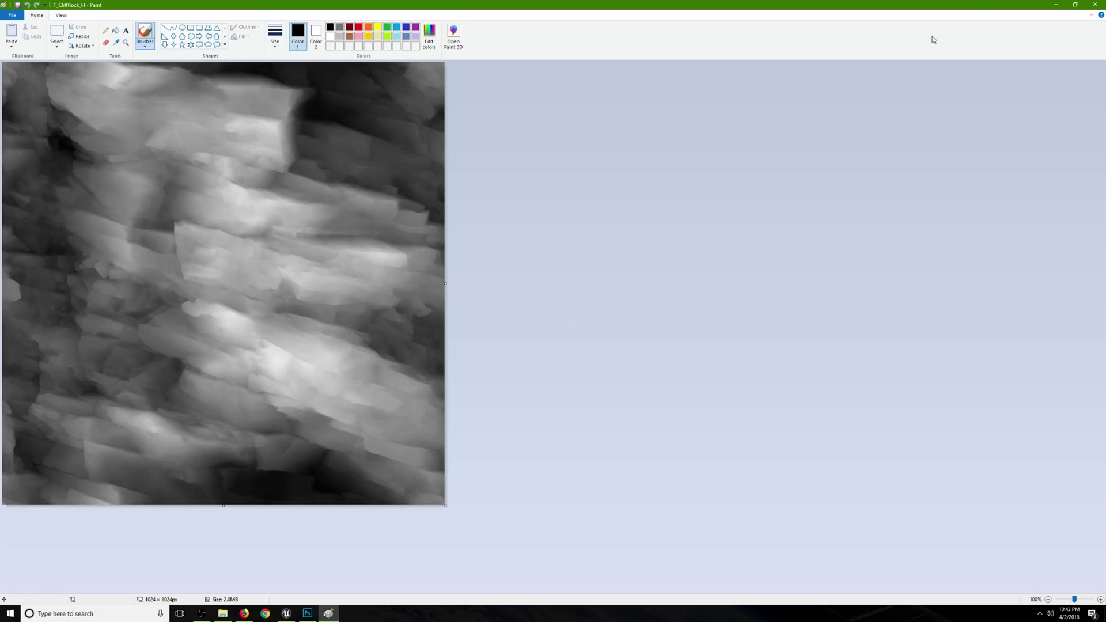
pyautogui.click(1056, 4)
pyautogui.click(804, 109)
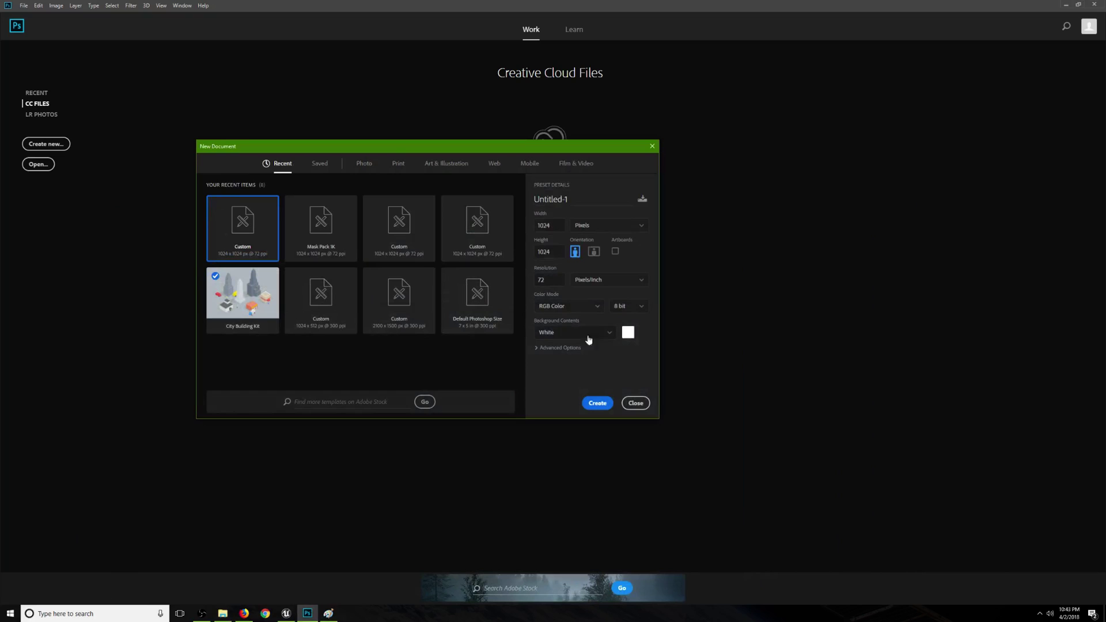
# Set the bit depth to 16 bit and create the 1024 x 1024 pixel RGB document with a white background
pyautogui.click(633, 306)
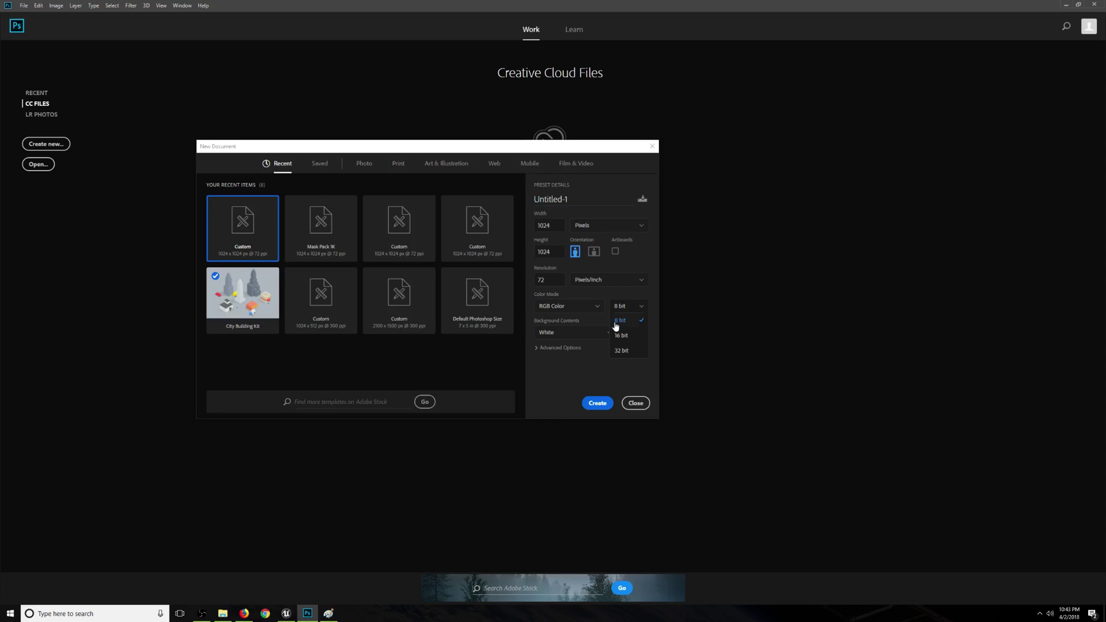
pyautogui.click(621, 335)
pyautogui.click(598, 405)
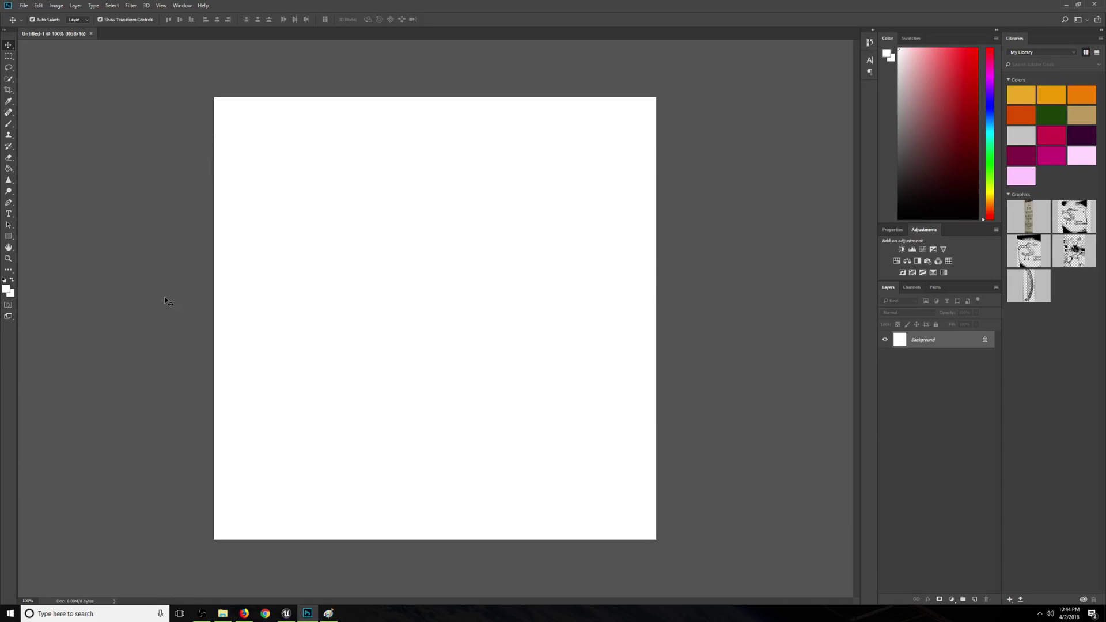
# Bring up the Open dialog on the Cliff Rock folder
pyautogui.click(23, 5)
pyautogui.click(40, 27)
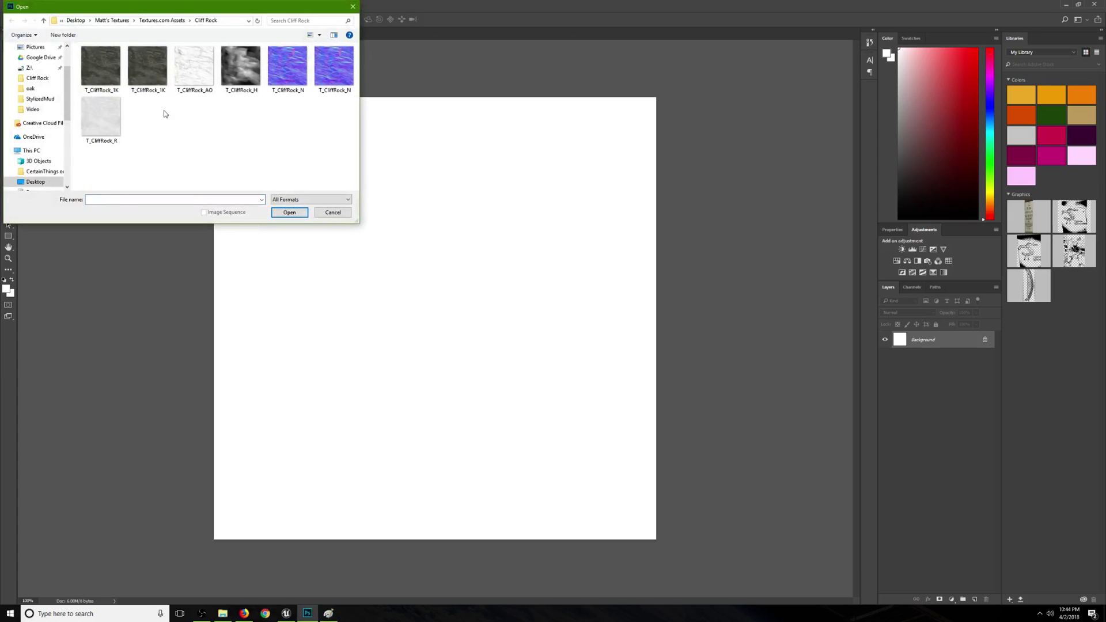
pyautogui.click(167, 86)
pyautogui.keyDown('ctrl'); pyautogui.click(194, 81); pyautogui.keyUp('ctrl')
pyautogui.keyDown('ctrl'); pyautogui.click(234, 81); pyautogui.keyUp('ctrl')
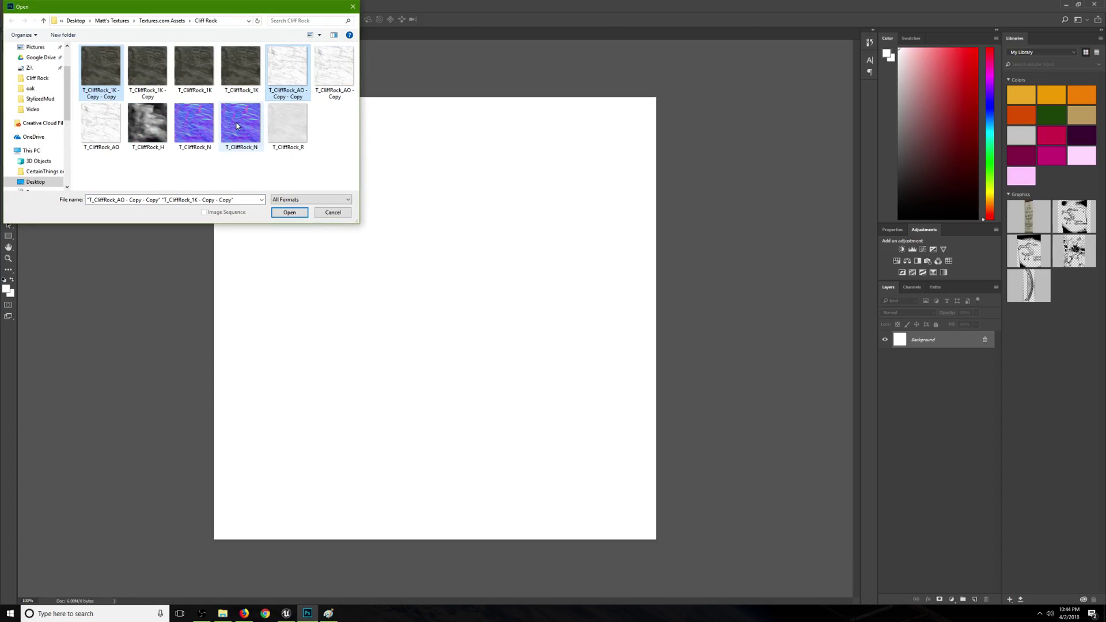
pyautogui.hotkey('ctrl', 'z')
pyautogui.hotkey('ctrl', 'z')
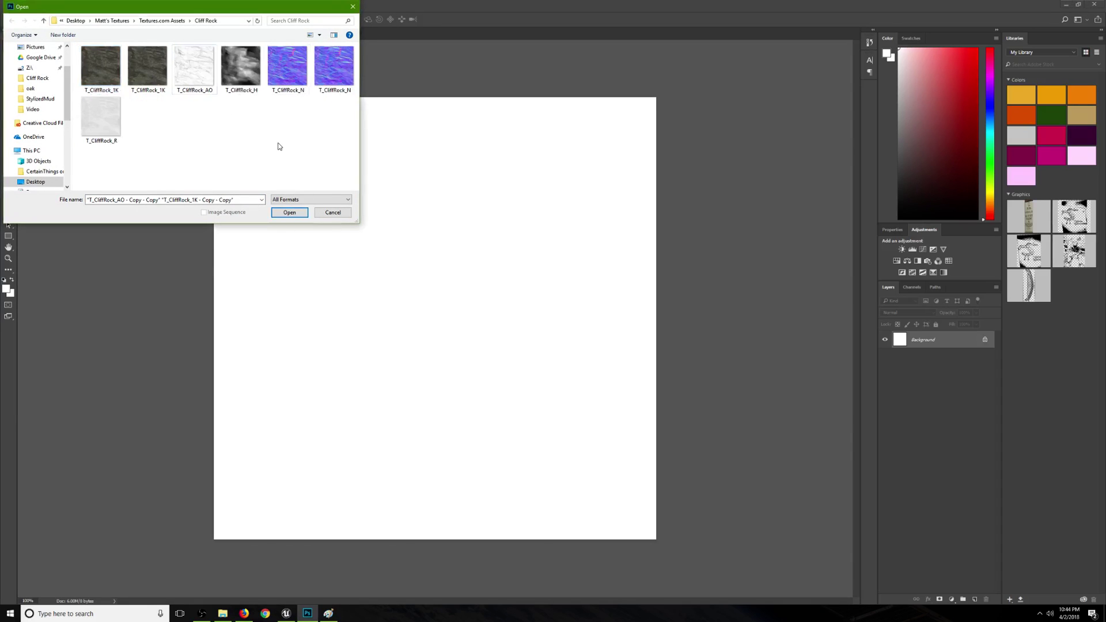
# Open the second T_CliffRock_1K, the second T_CliffRock_N, and the T_CliffRock_AO, T_CliffRock_H and T_CliffRock_R textures together
pyautogui.click(147, 68)
pyautogui.keyDown('ctrl'); pyautogui.click(194, 68); pyautogui.keyUp('ctrl')
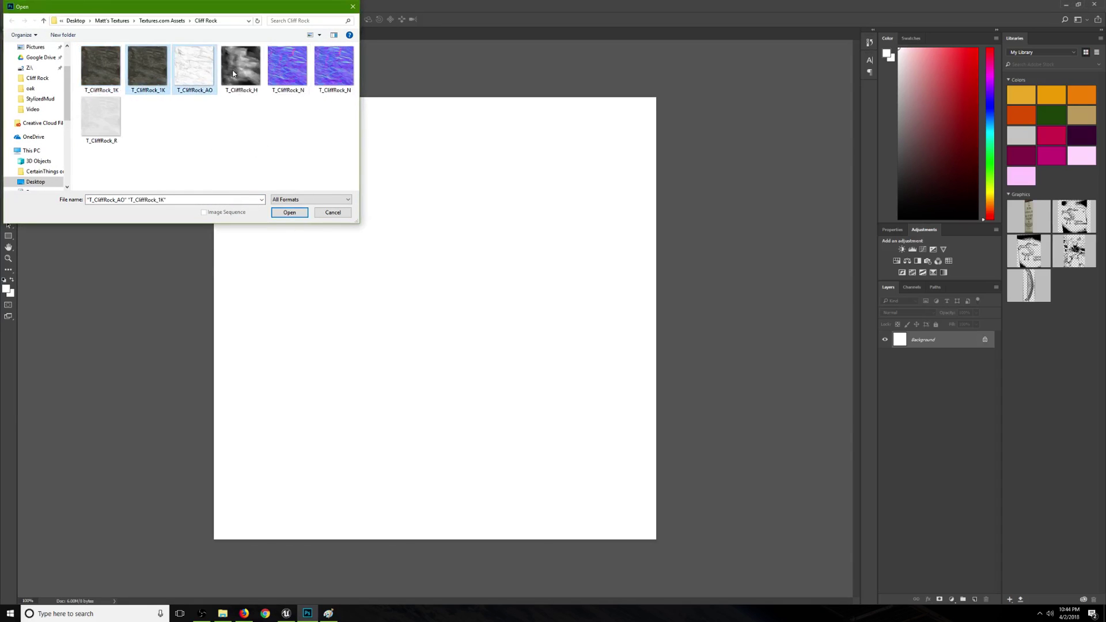
pyautogui.keyDown('ctrl'); pyautogui.click(254, 73); pyautogui.keyUp('ctrl')
pyautogui.keyDown('ctrl'); pyautogui.click(333, 68); pyautogui.keyUp('ctrl')
pyautogui.keyDown('ctrl'); pyautogui.click(101, 119); pyautogui.keyUp('ctrl')
pyautogui.click(289, 212)
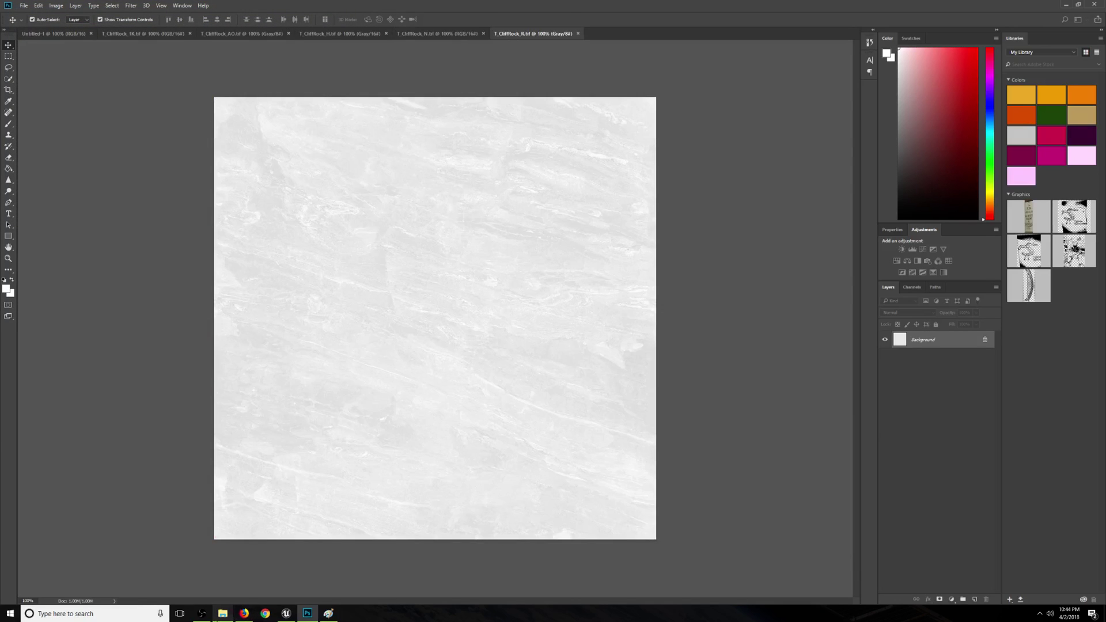
# Switch to the Cliff Rock folder in File Explorer and examine its albedo and normal map files
pyautogui.click(223, 614)
pyautogui.click(464, 172)
pyautogui.click(660, 170)
pyautogui.click(561, 237)
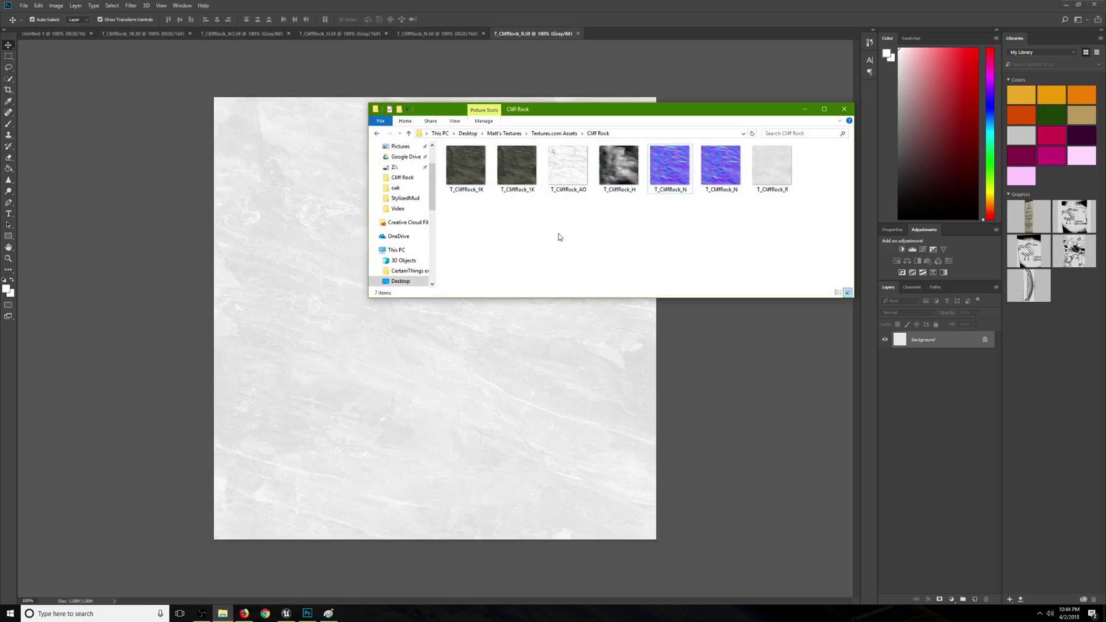
# Switch to Unreal Engine, try to import the second T_CliffRock_1K texture into the Content folder, and close the Cliff Rock folder window
pyautogui.click(286, 614)
pyautogui.click(222, 614)
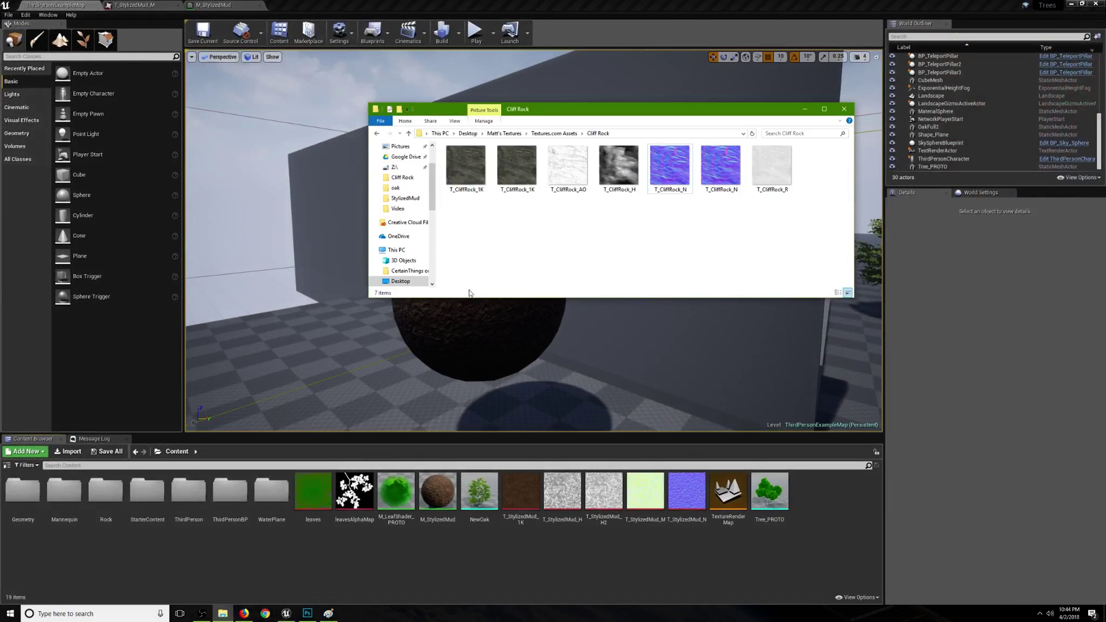
pyautogui.click(529, 164)
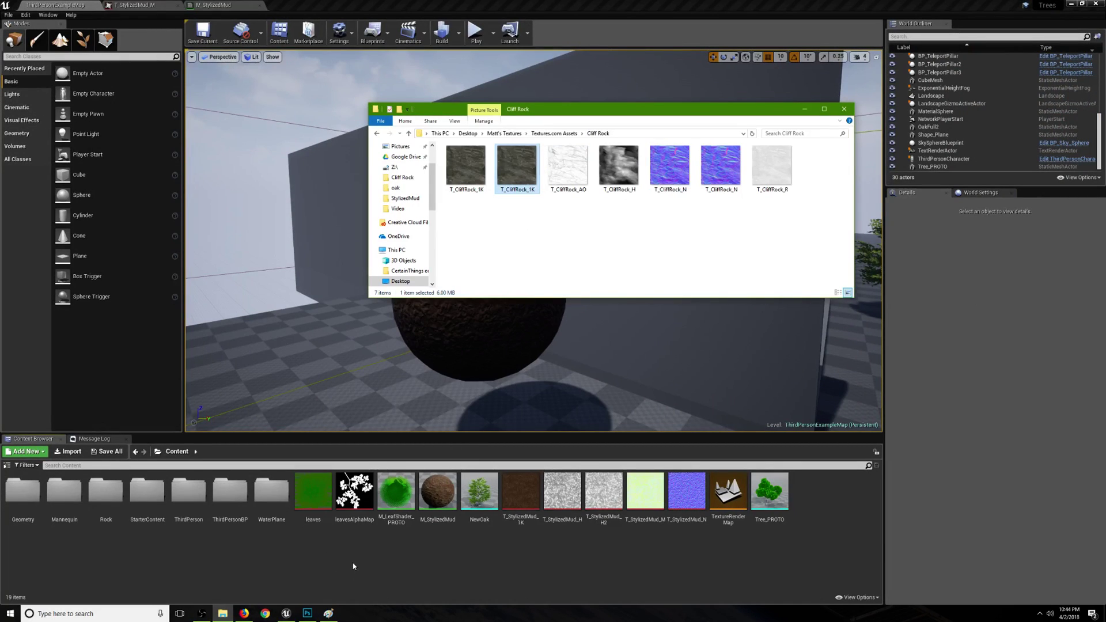
pyautogui.click(643, 242)
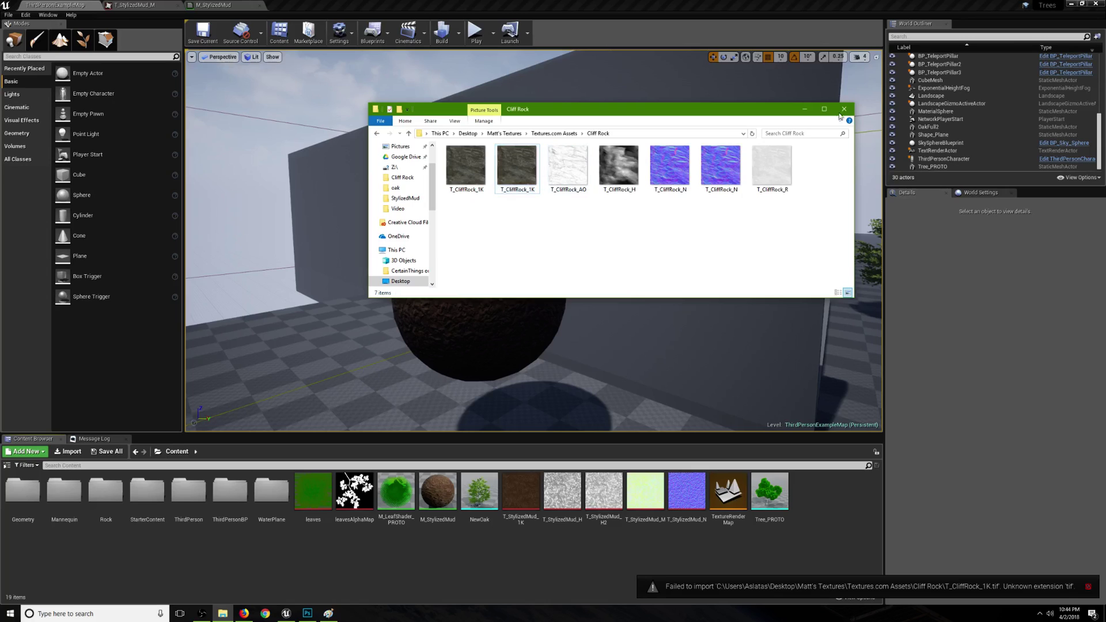
pyautogui.click(844, 109)
# Switch to Photoshop and bring up Export As for the T_CliffRock_1K texture
pyautogui.click(307, 613)
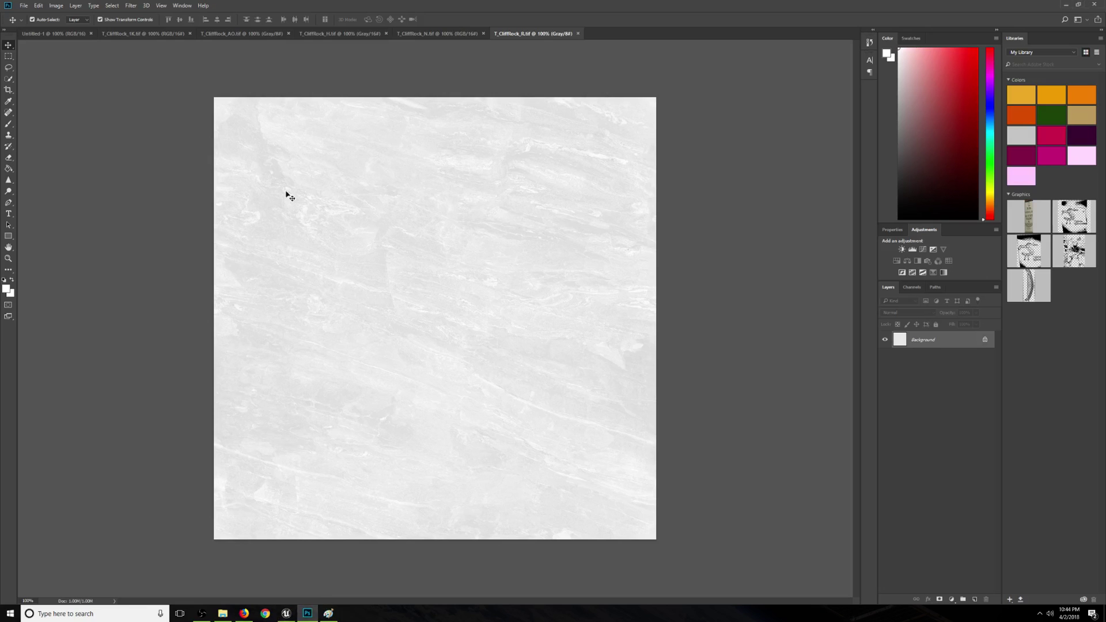
pyautogui.click(142, 33)
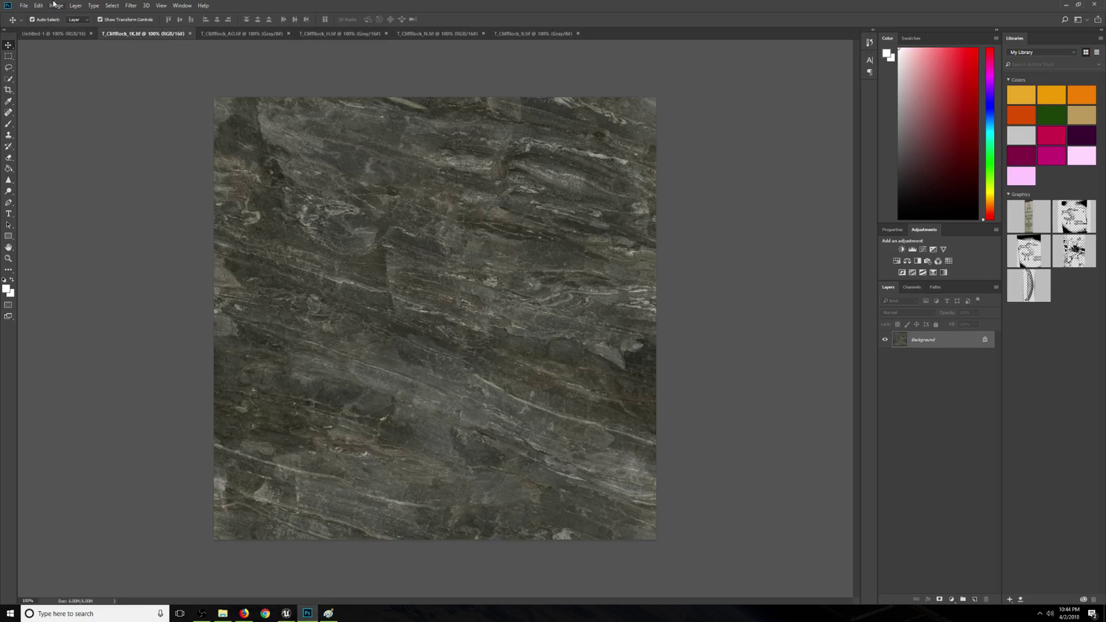
pyautogui.click(24, 6)
pyautogui.moveTo(113, 121)
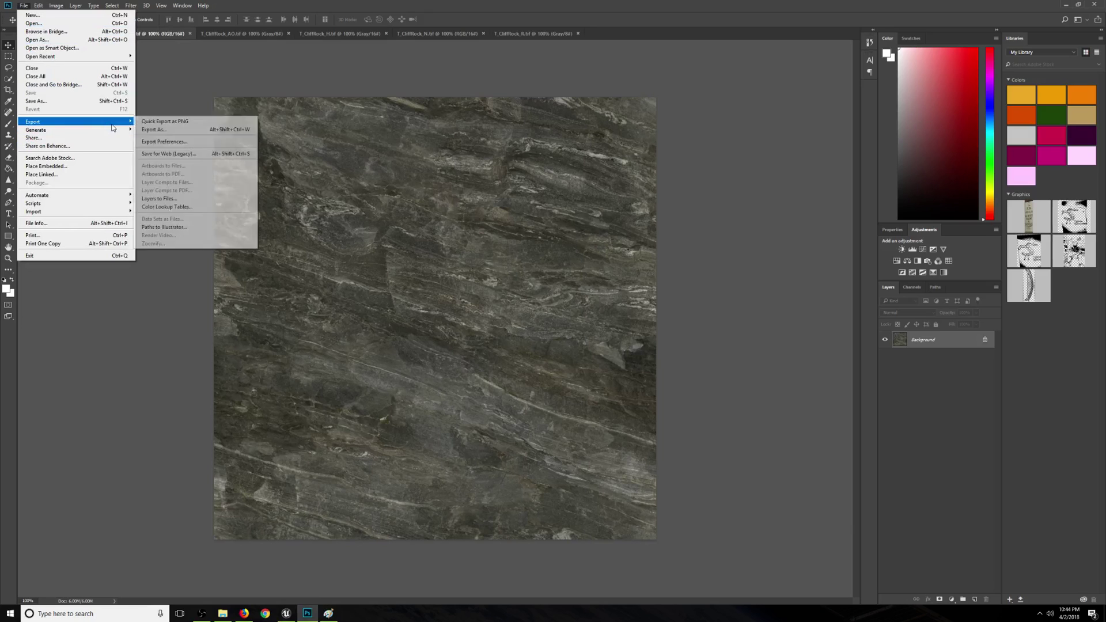
pyautogui.click(152, 130)
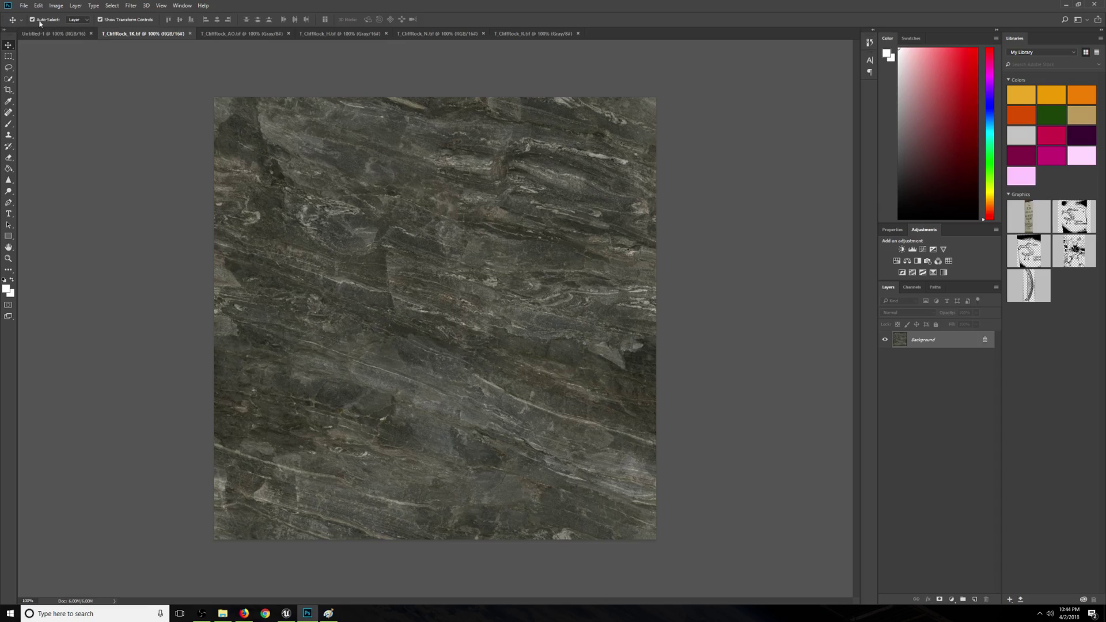
# Close the T_CliffRock_1K and T_CliffRock_N documents, keeping the grayscale maps open
pyautogui.click(190, 33)
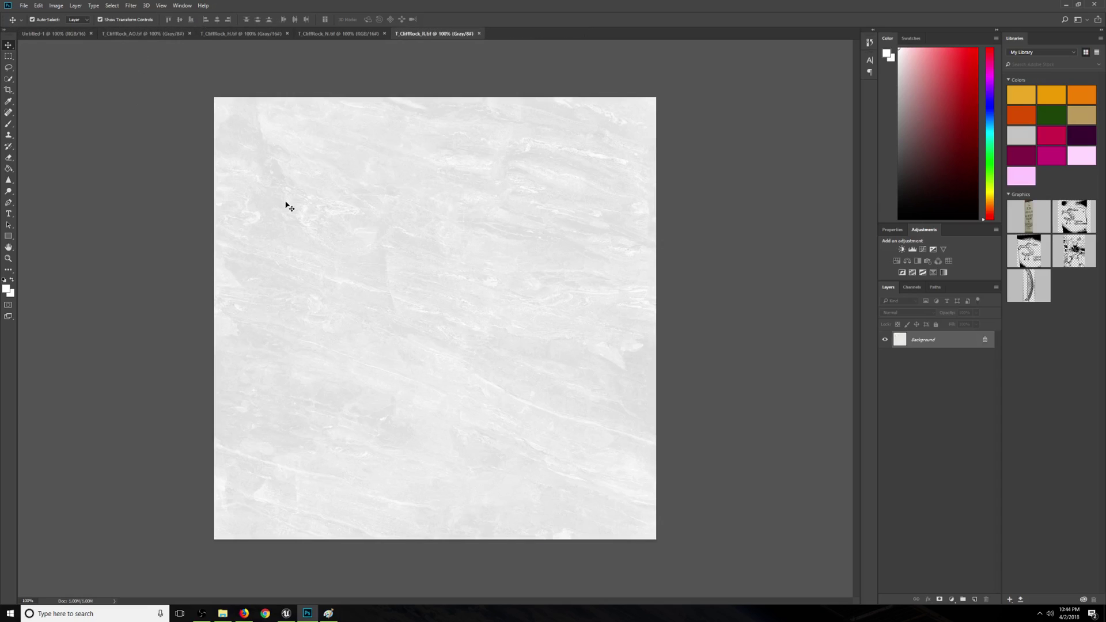
pyautogui.click(376, 35)
pyautogui.click(385, 33)
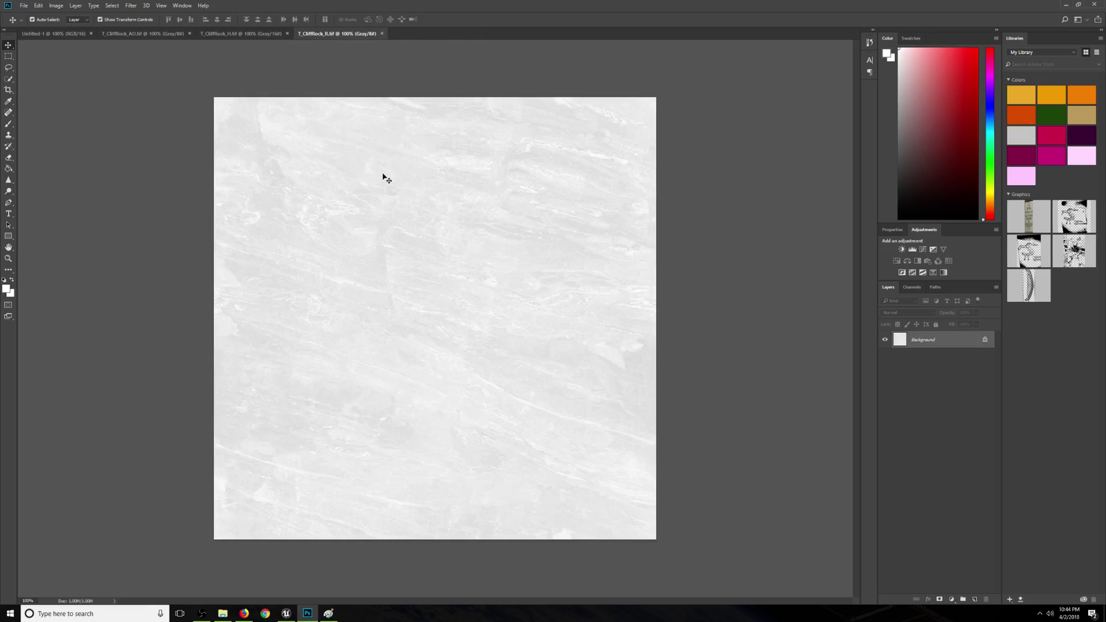
# Review the open T_CliffRock_AO, T_CliffRock_H and T_CliffRock_R maps one after another
pyautogui.click(137, 34)
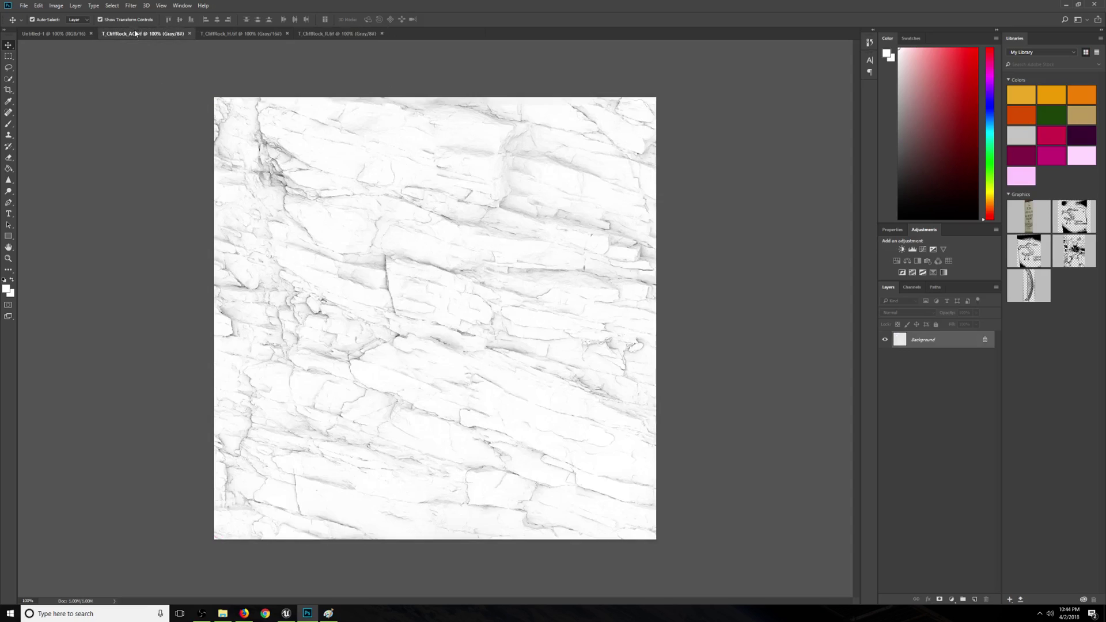
pyautogui.click(241, 34)
pyautogui.click(331, 34)
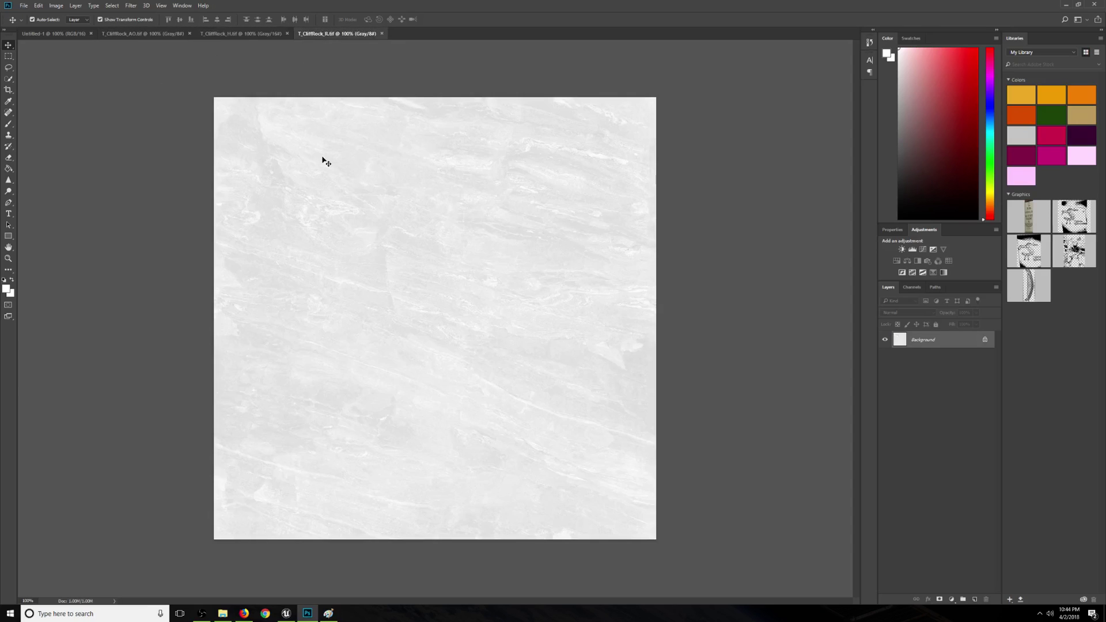